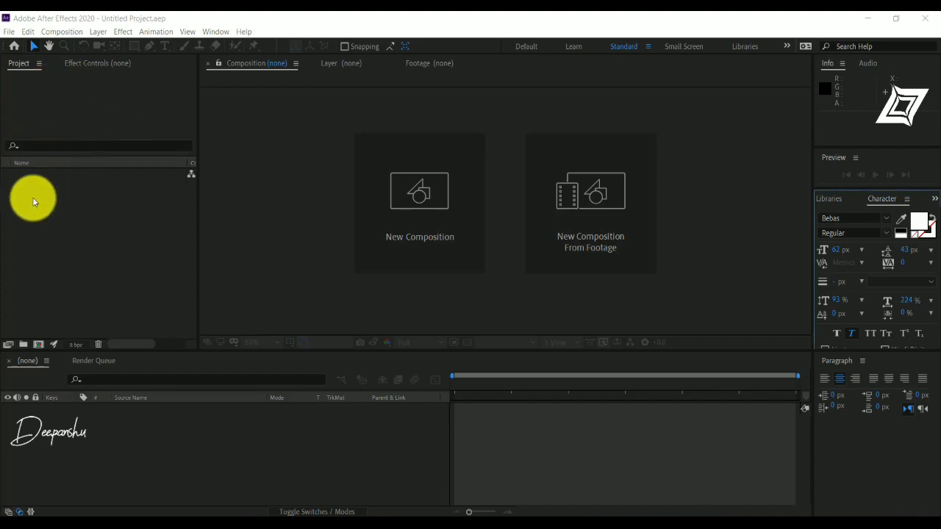
Import the video file Untitled 331_1440p.mp4 into the project
left_click(64, 231)
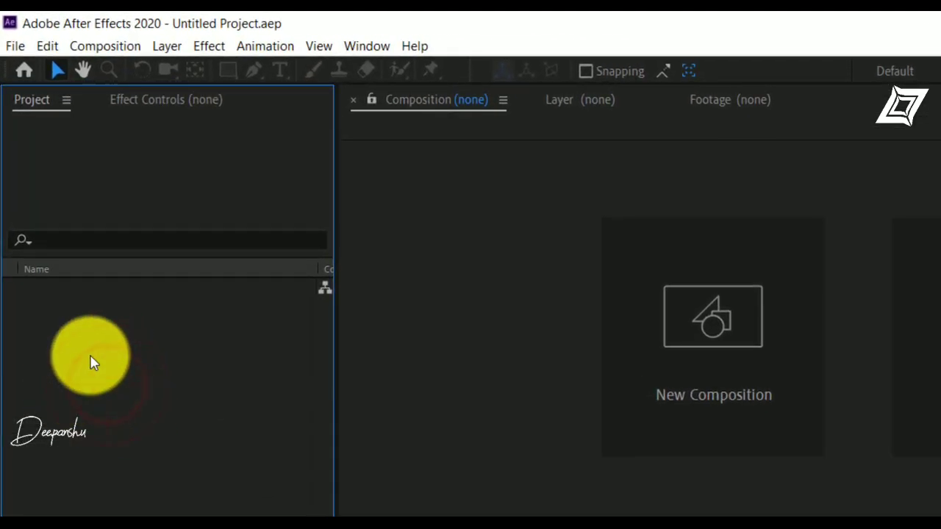
right_click(96, 349)
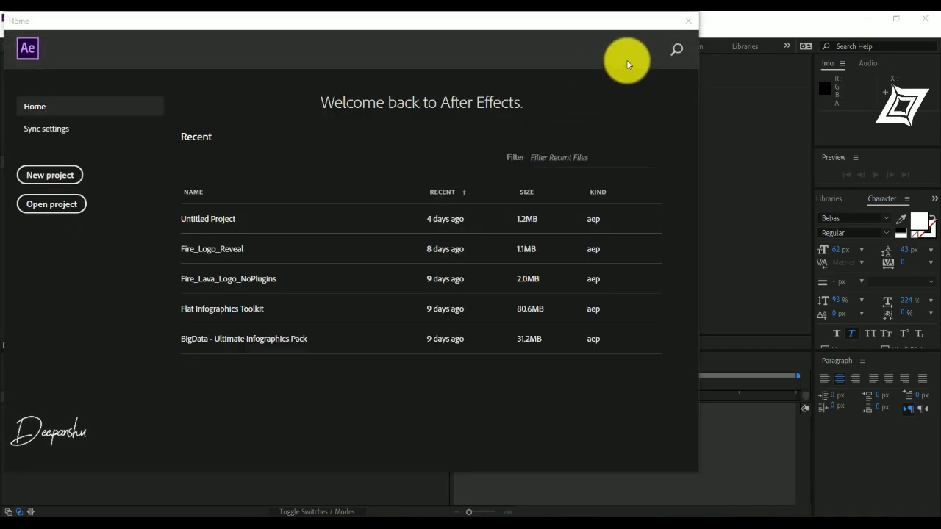
left_click(690, 26)
right_click(95, 255)
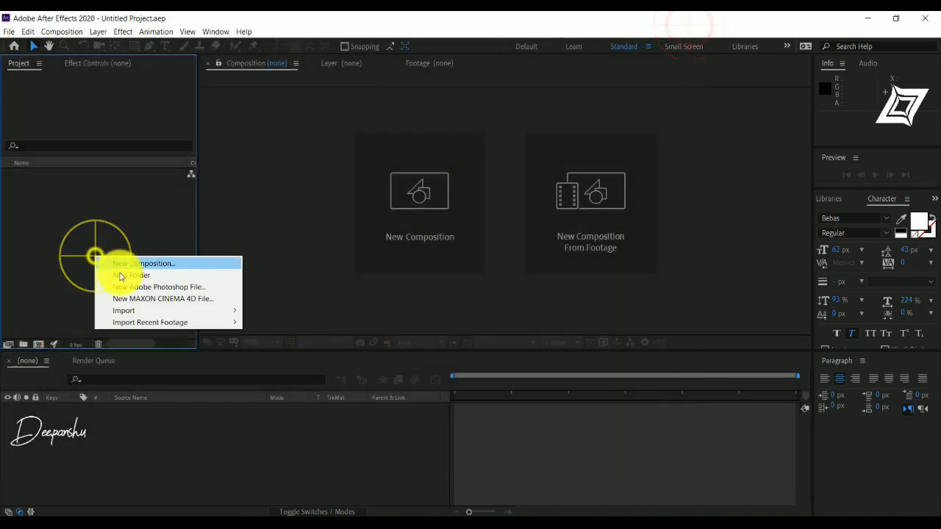
mouse_move(148, 314)
left_click(304, 312)
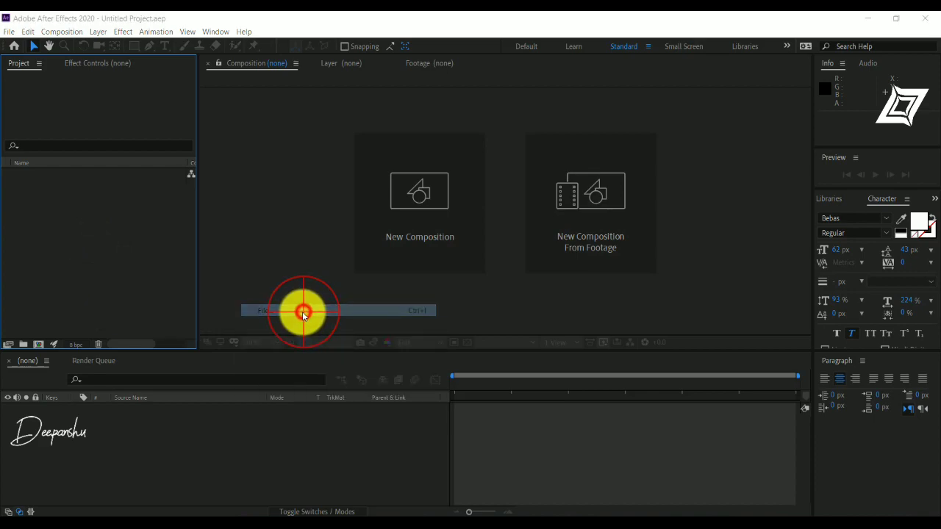
left_click(156, 175)
left_click(367, 397)
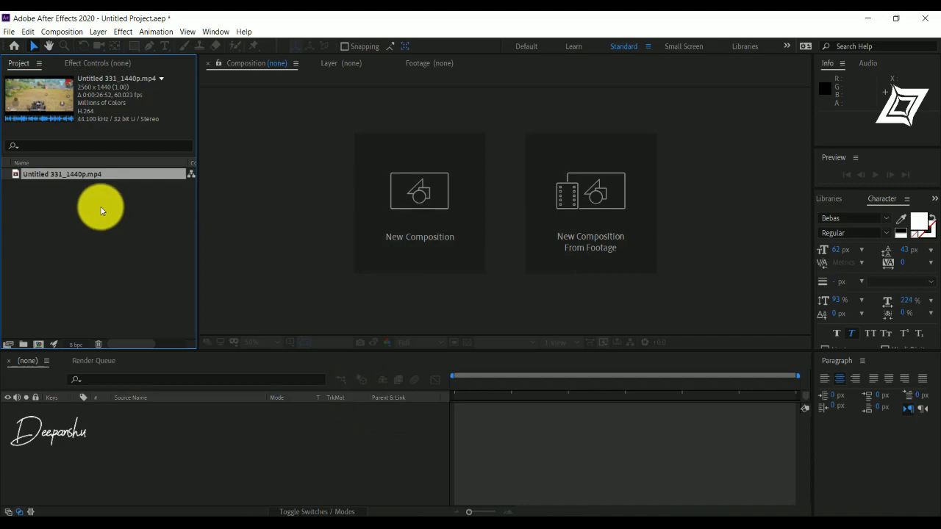
Create a composition from the imported clip and set the viewer magnification to Fit up to 100%
left_click_drag(95, 175, 129, 417)
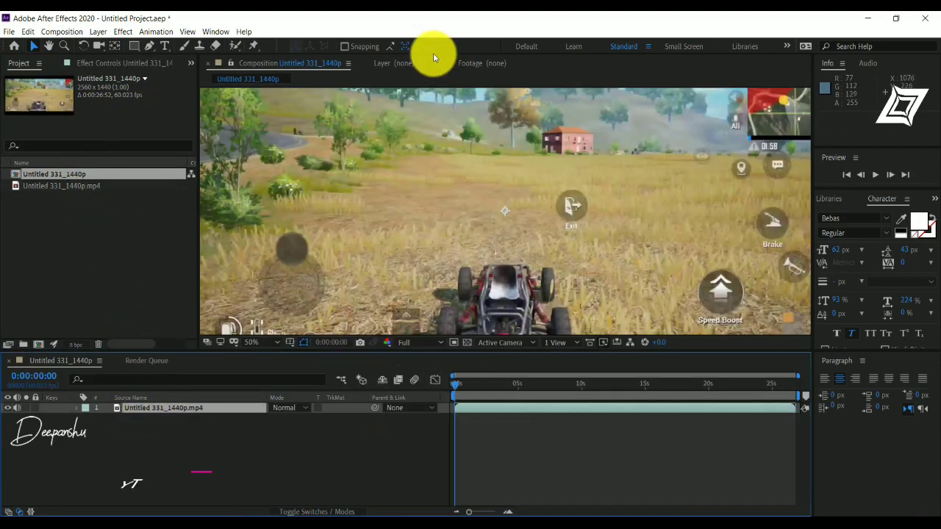
key("comma")
key("comma")
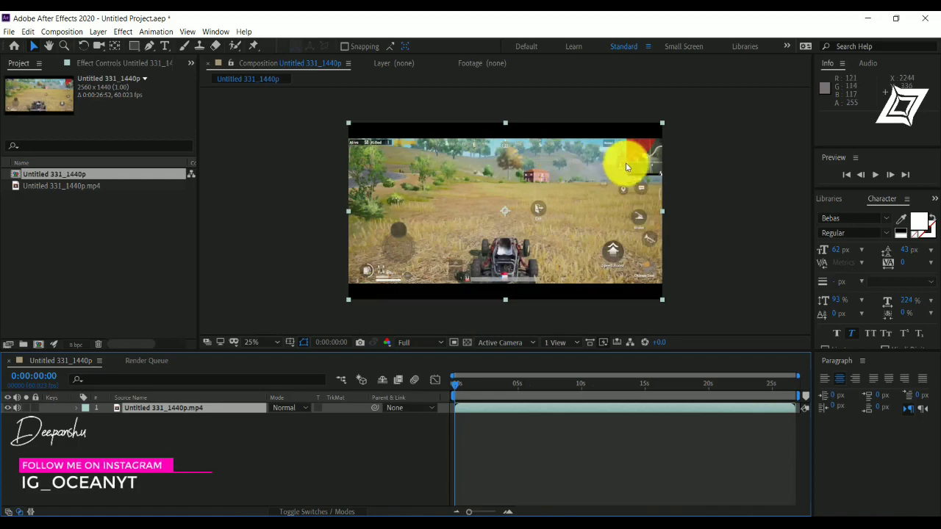
left_click(272, 342)
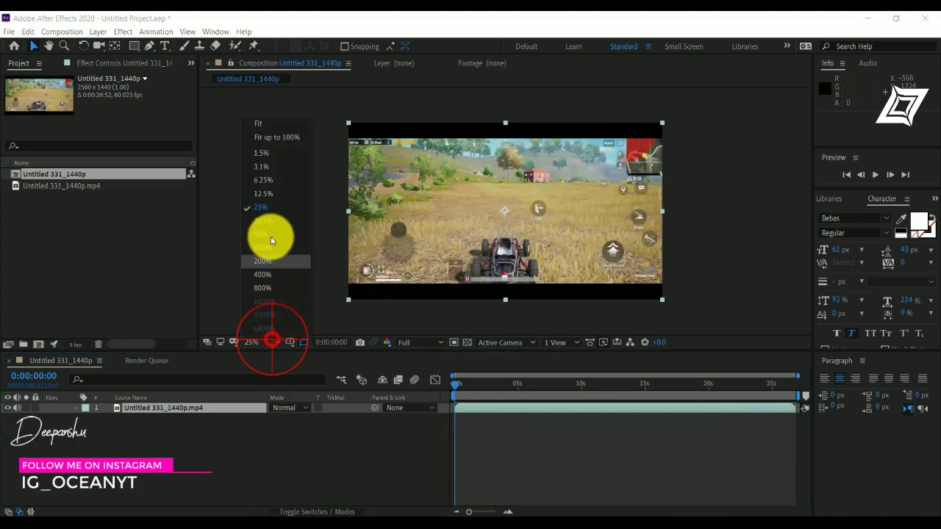
left_click(272, 139)
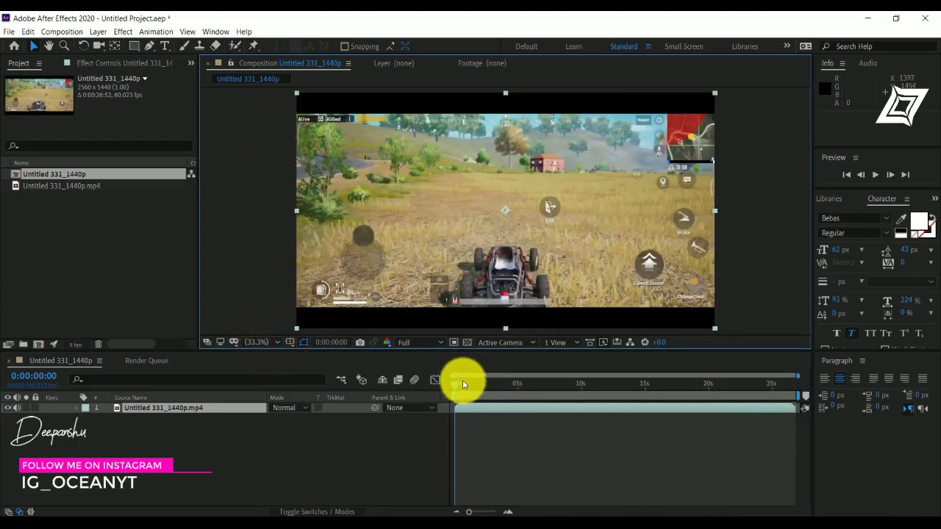
Move the current time to 0:00:23:49 and duplicate the Untitled 331_1440p.mp4 layer
left_click_drag(456, 385, 757, 405)
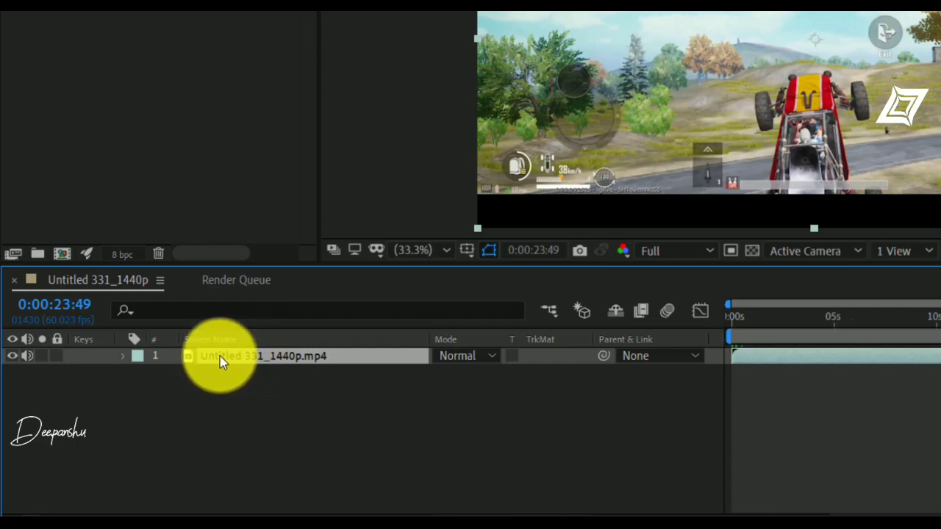
key("ctrl+d")
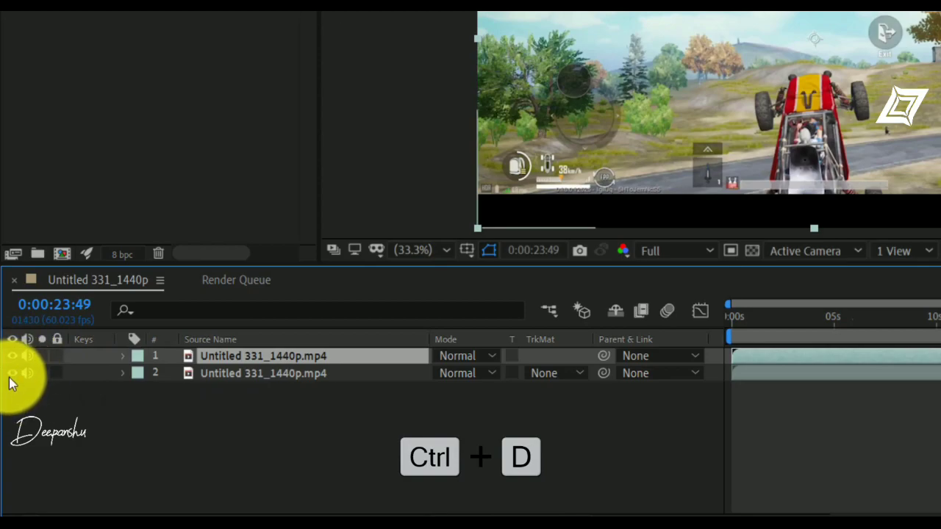
left_click(12, 376)
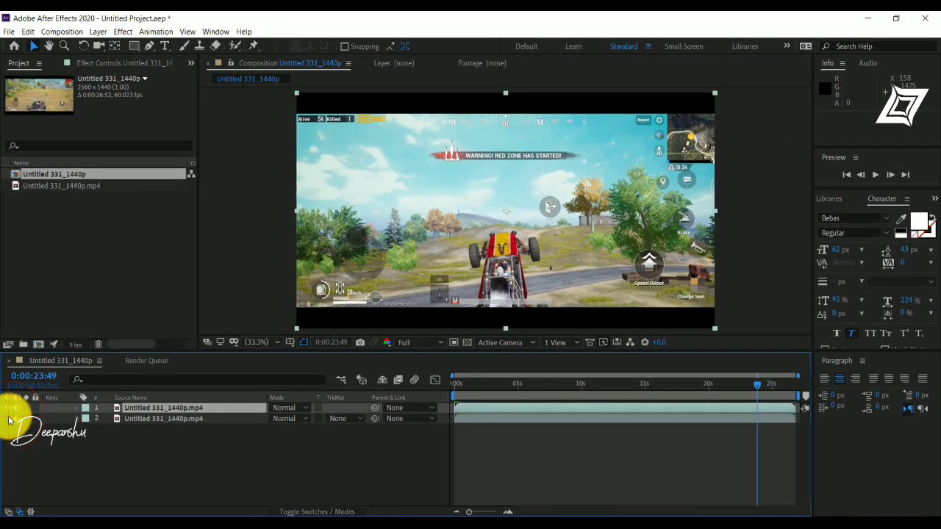
In the Default workspace, apply Curves to the lower clip layer and bend its RGB curve to raise the highlights and lower the shadows
left_click(105, 420)
left_click(169, 418)
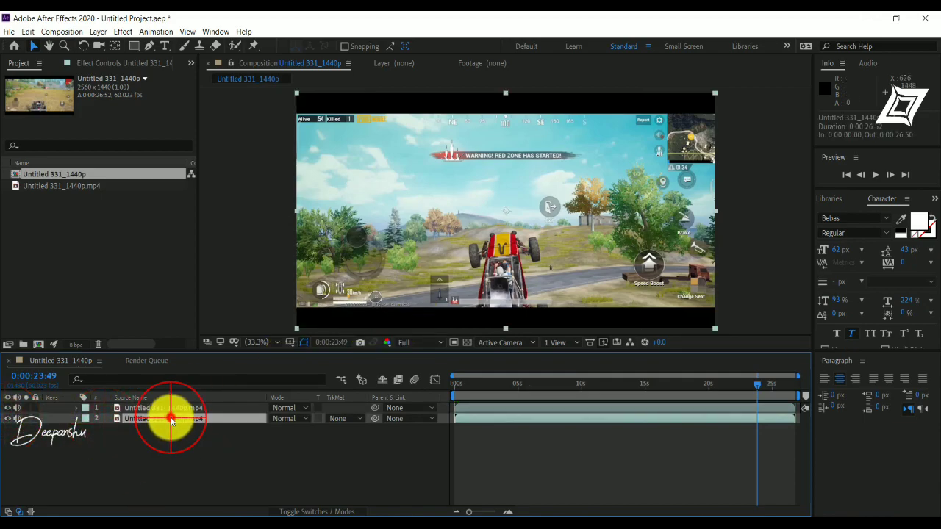
left_click(539, 42)
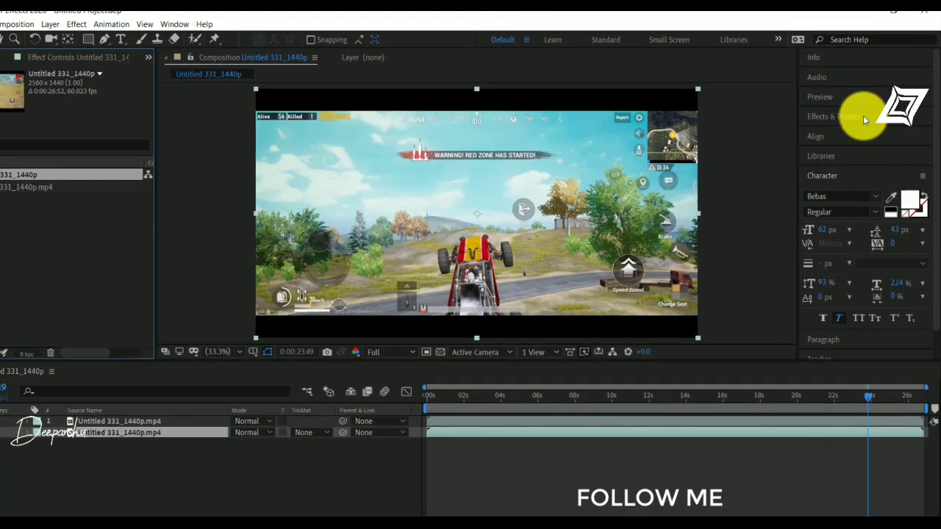
left_click(863, 116)
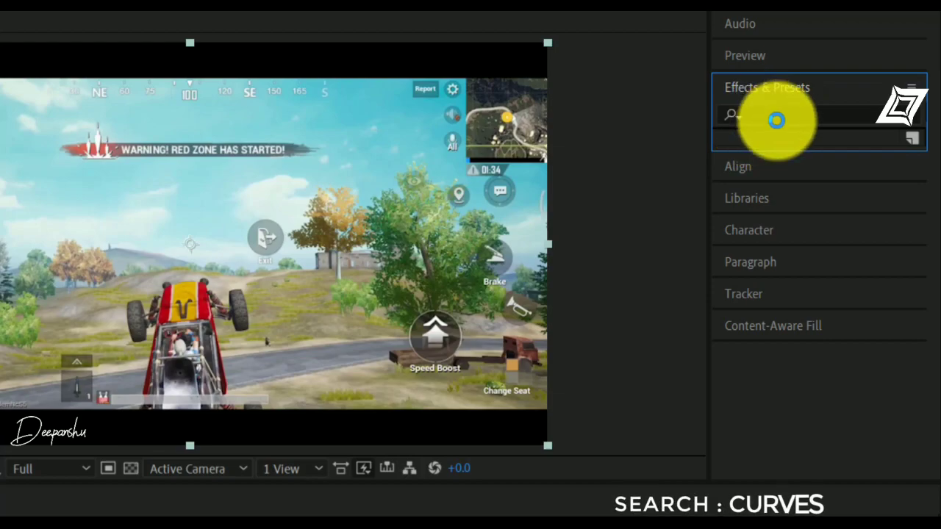
left_click(792, 115)
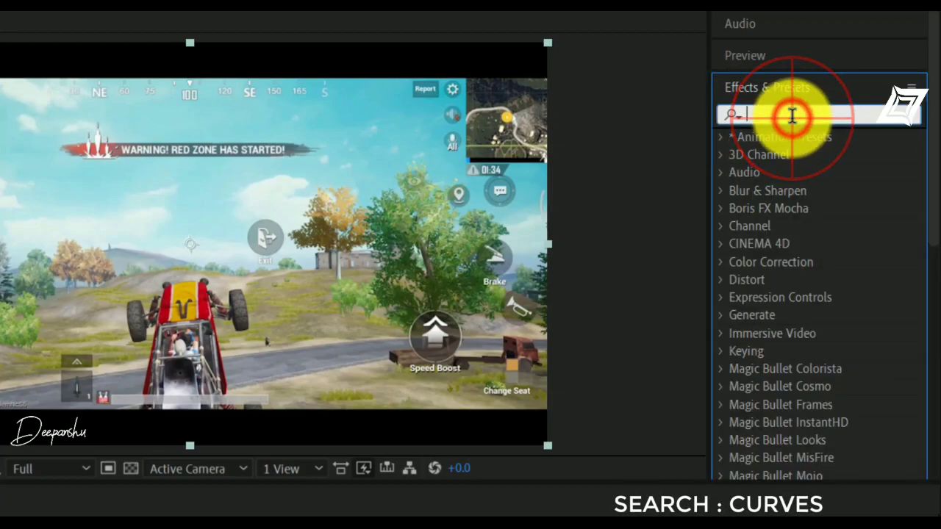
type("curves")
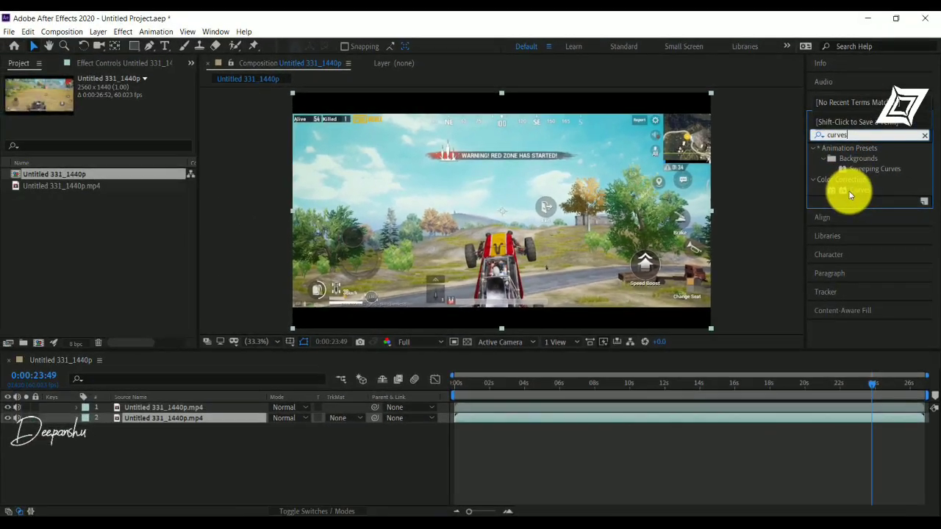
left_click_drag(774, 209, 772, 211)
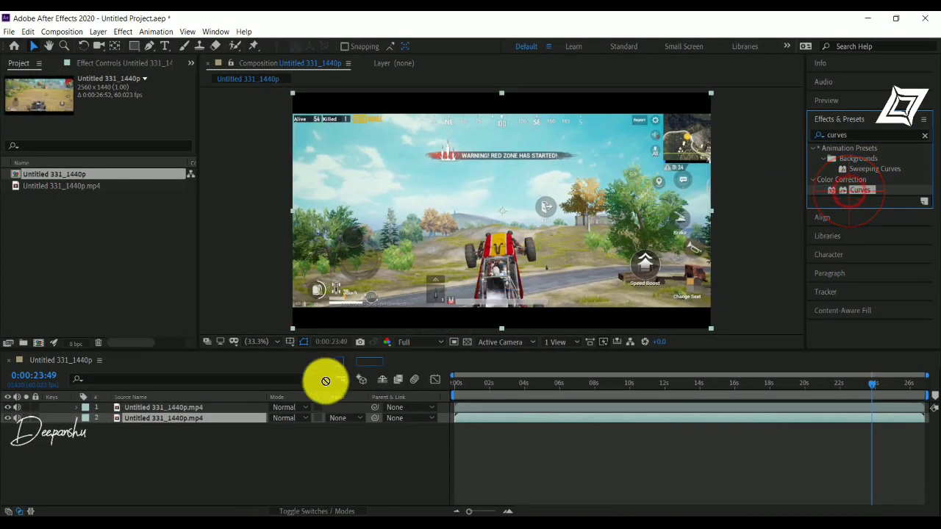
left_click_drag(257, 420, 256, 419)
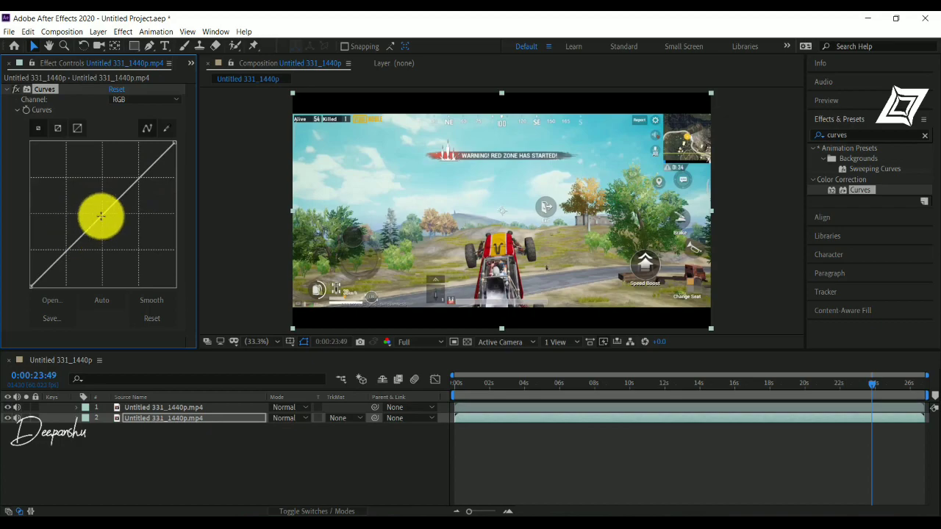
left_click_drag(138, 178, 104, 190)
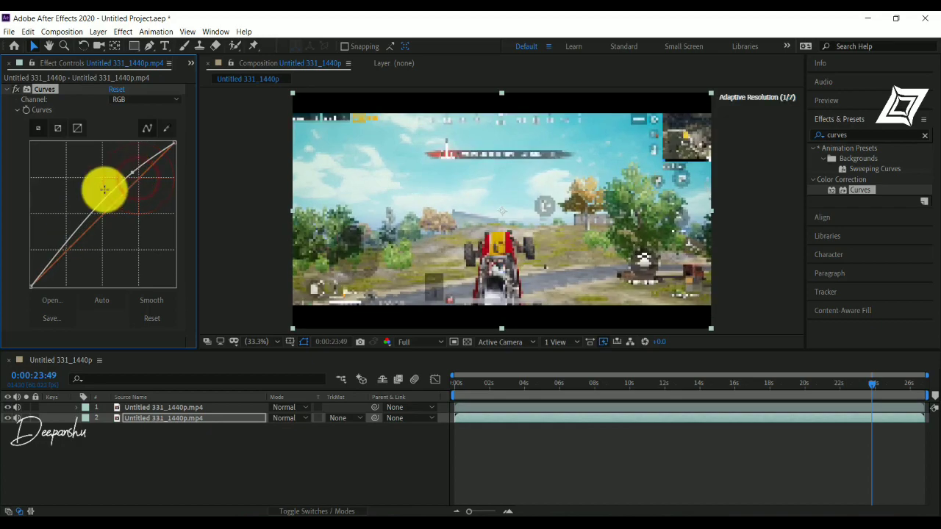
left_click_drag(61, 248, 69, 248)
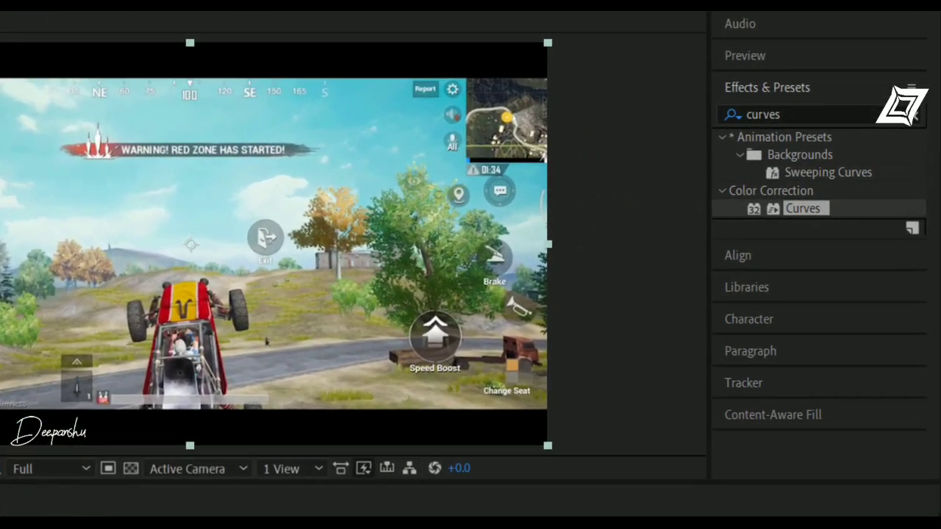
Apply Hue/Saturation to the lower clip layer and set its Master Saturation to 18
left_click(917, 122)
left_click(780, 118)
type("hue")
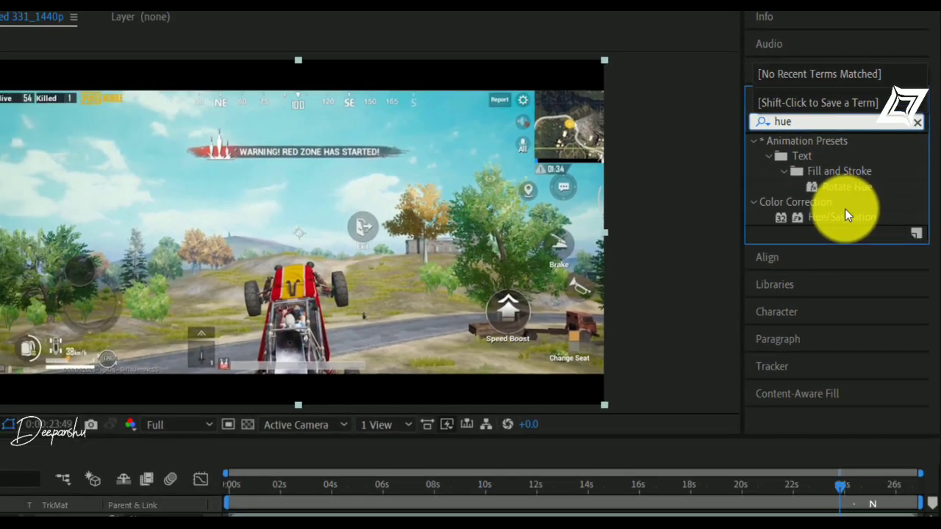
left_click_drag(825, 226, 245, 422)
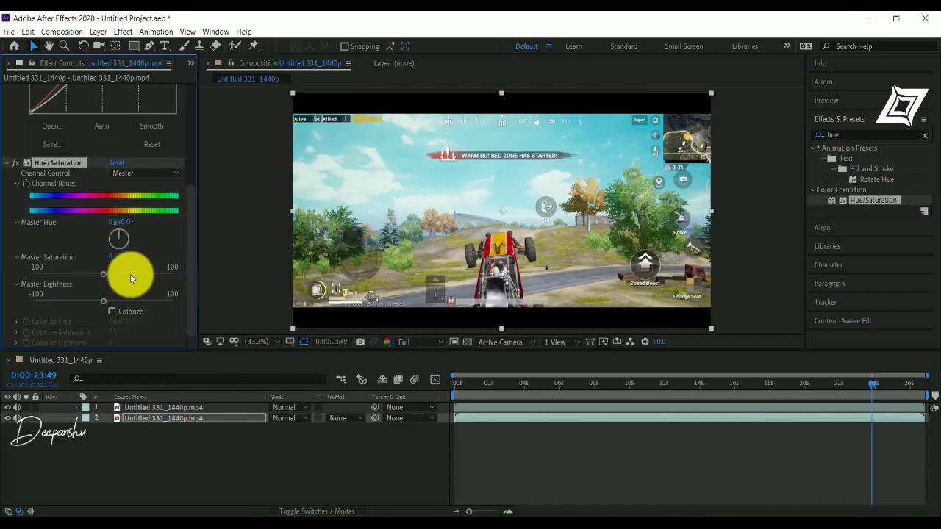
left_click(115, 276)
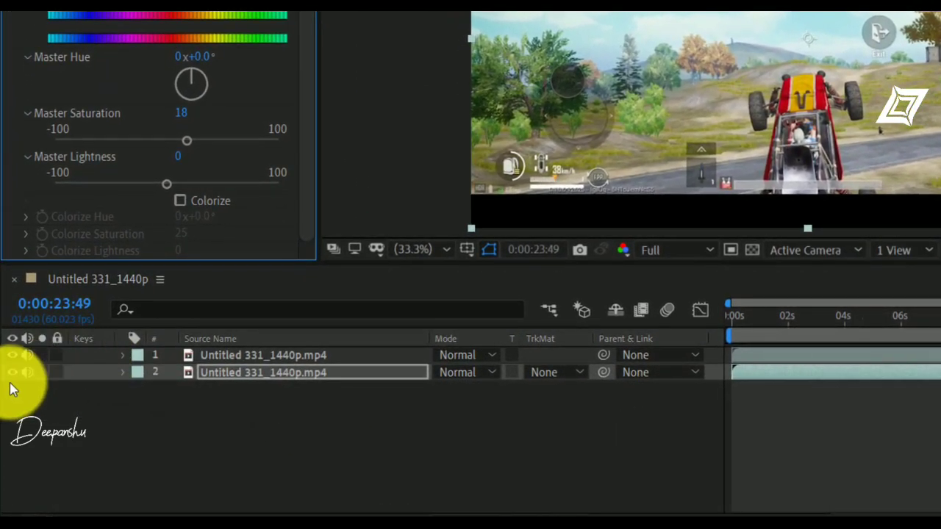
Hide the lower clip layer, and apply Hue/Saturation to the upper layer with Master Saturation at -100
left_click(10, 374)
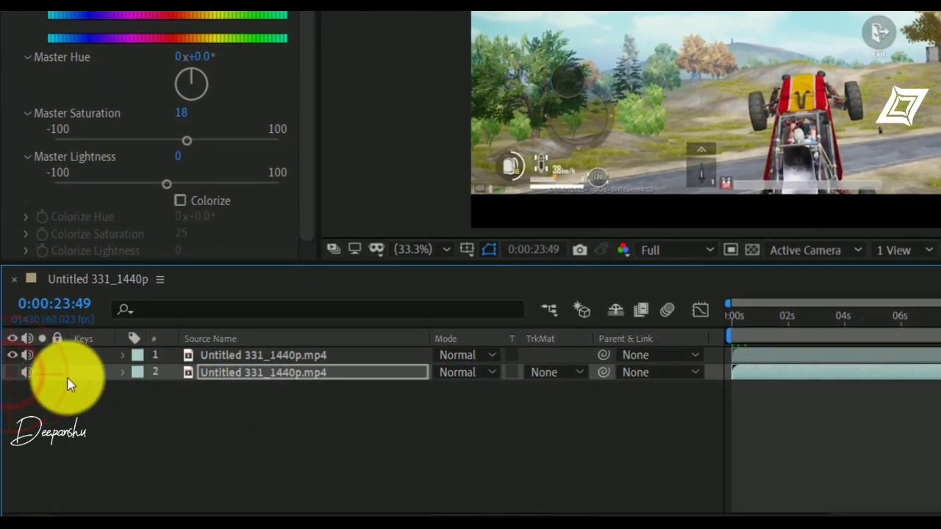
left_click(247, 358)
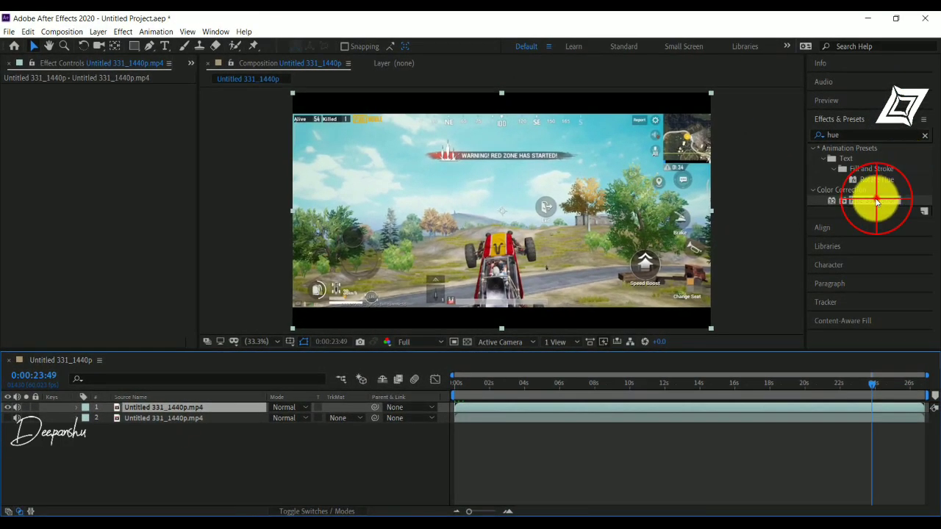
left_click_drag(877, 200, 237, 413)
left_click_drag(103, 204, 3, 197)
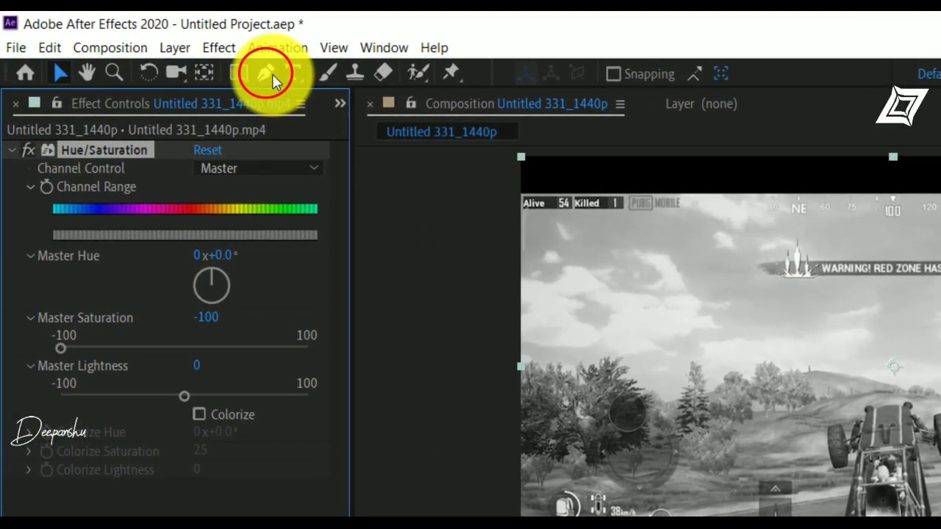
Draw a closed Pen tool mask around the sky on the upper layer, following the horizon and treeline
left_click(148, 45)
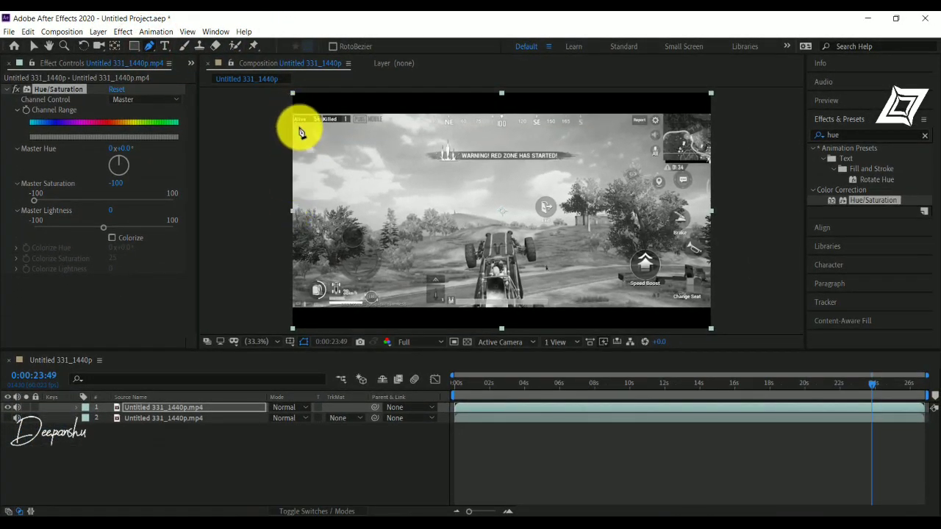
left_click(293, 116)
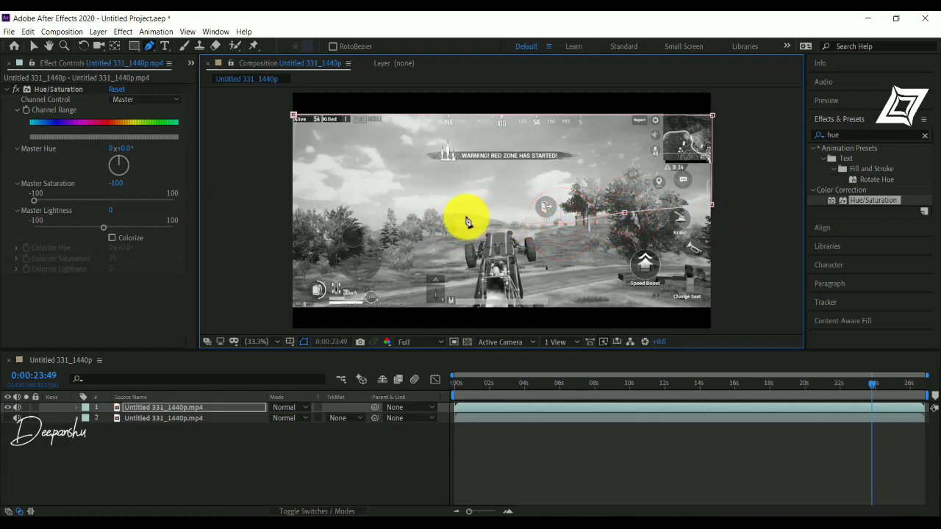
left_click(293, 116)
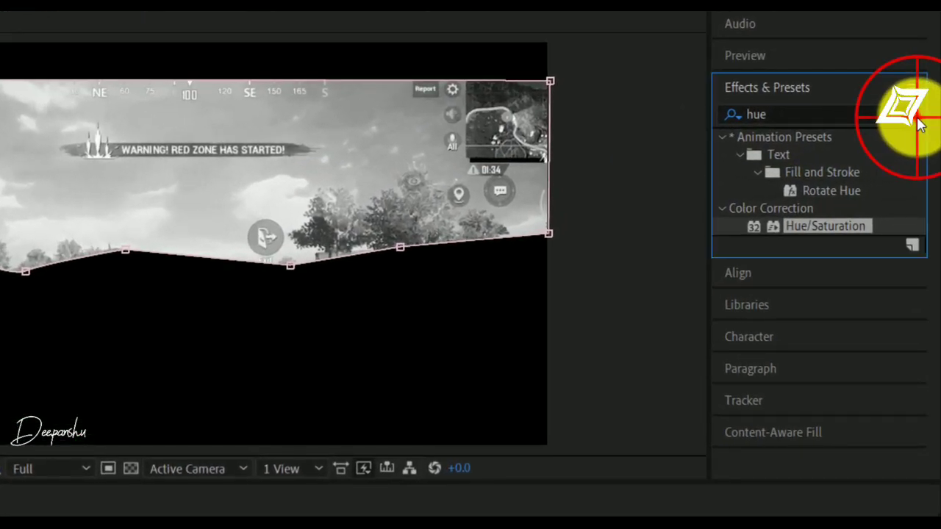
Find the Levels effect and apply it to the upper, masked clip layer
left_click(915, 115)
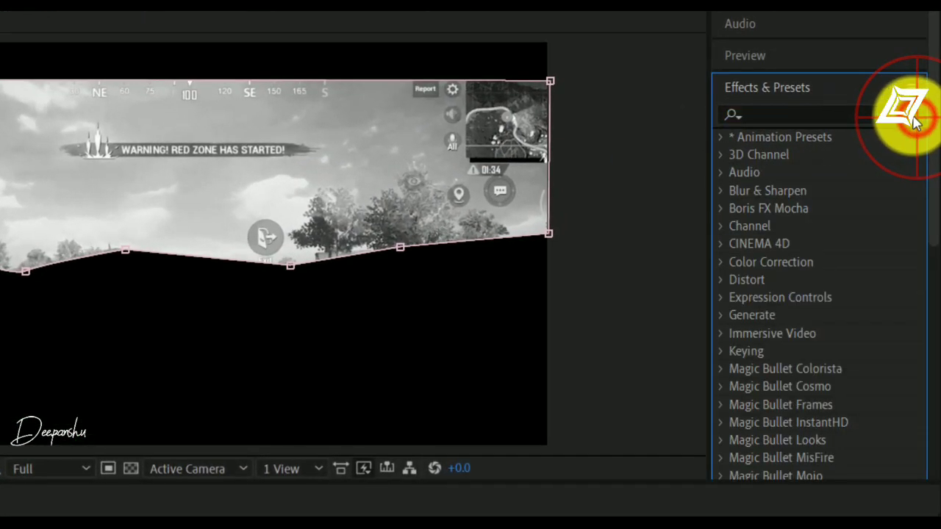
left_click(831, 110)
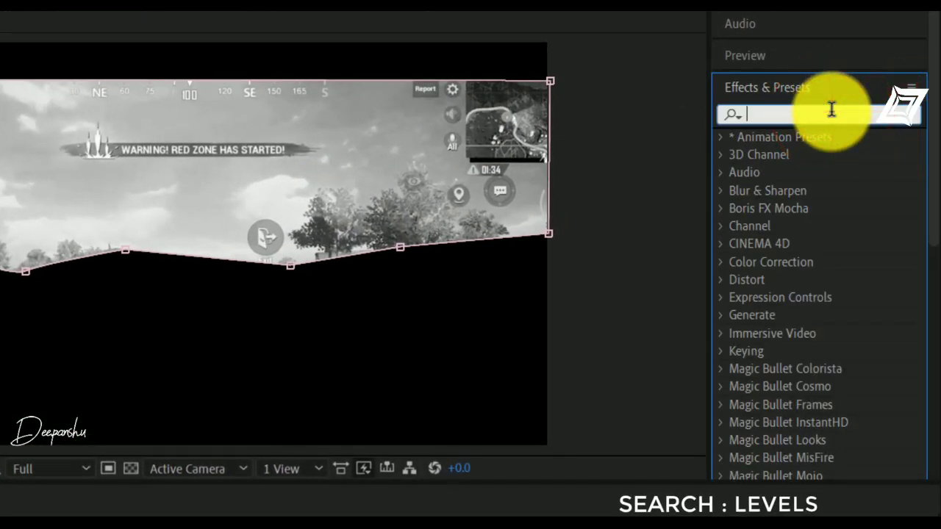
type("leve")
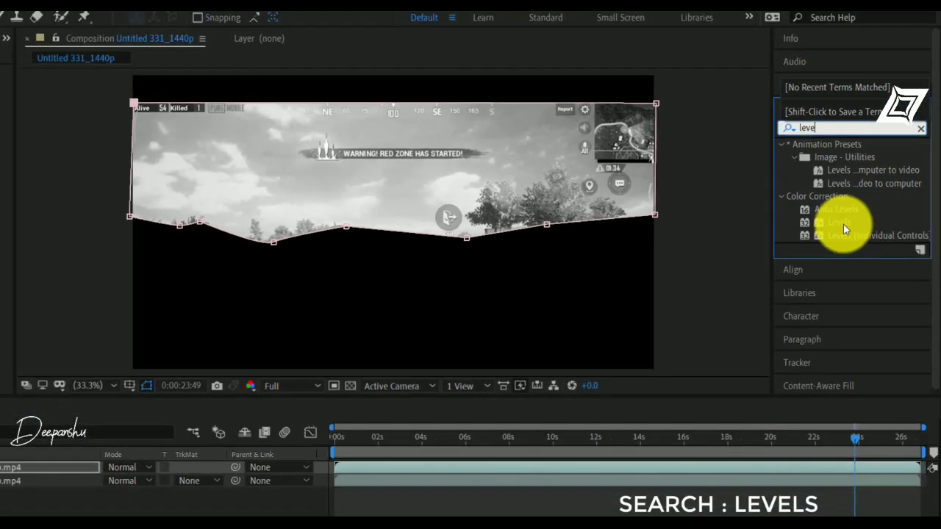
left_click_drag(838, 222, 59, 480)
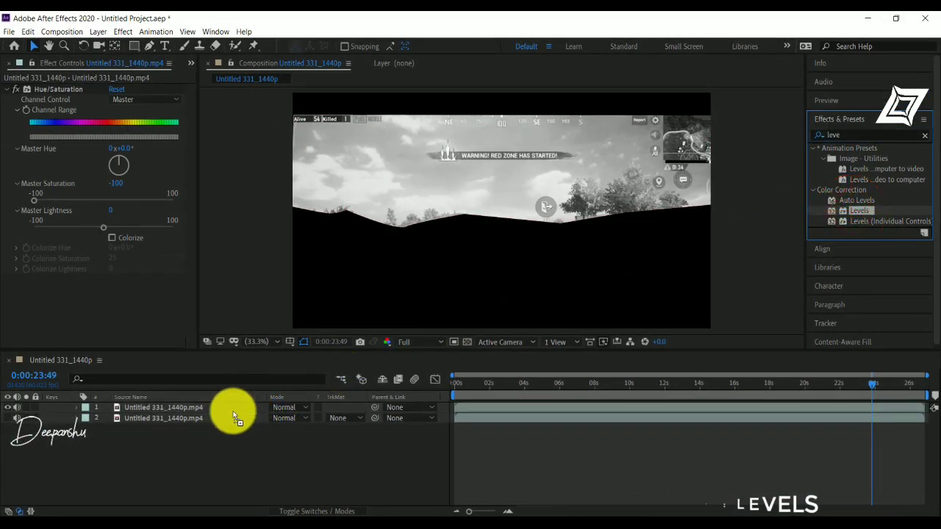
left_click_drag(234, 418, 229, 409)
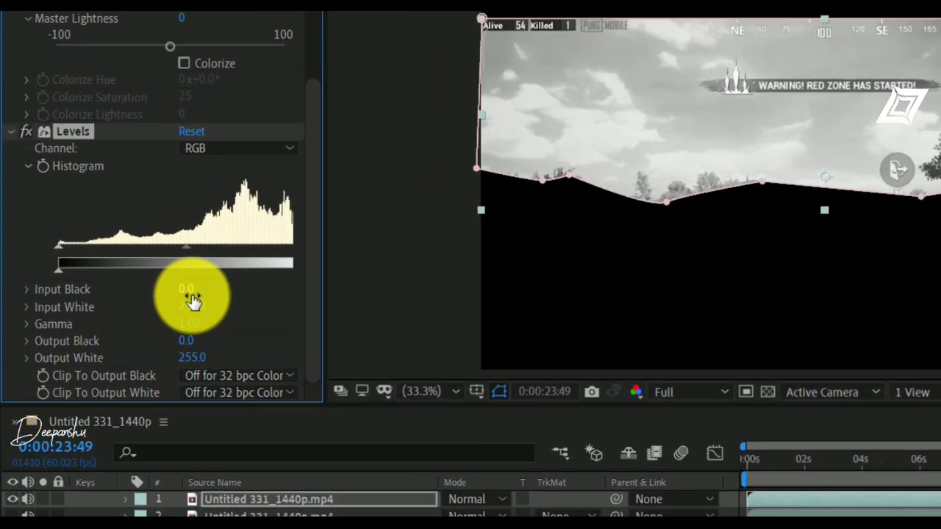
Set the Levels Input Black to 158.1 on the upper clip layer, and apply the Glow effect to it
left_click_drag(116, 284, 295, 302)
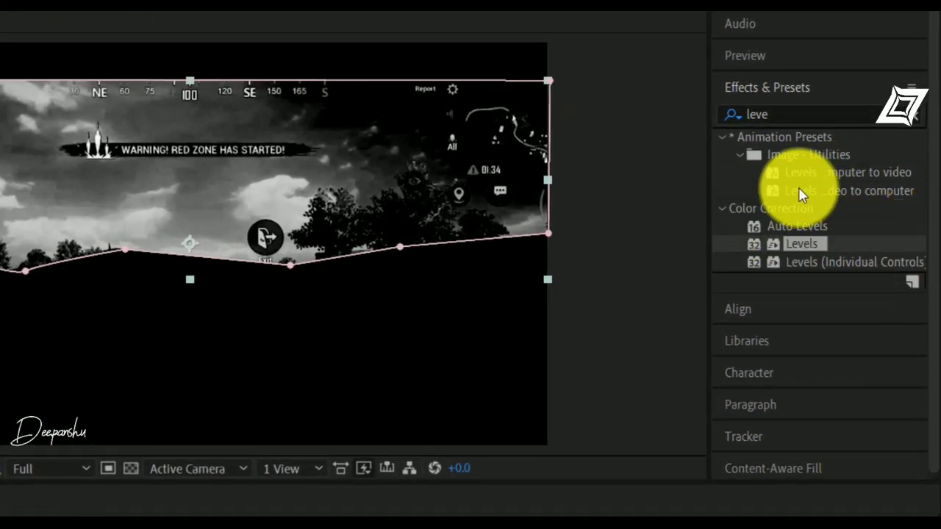
left_click(914, 115)
left_click(836, 117)
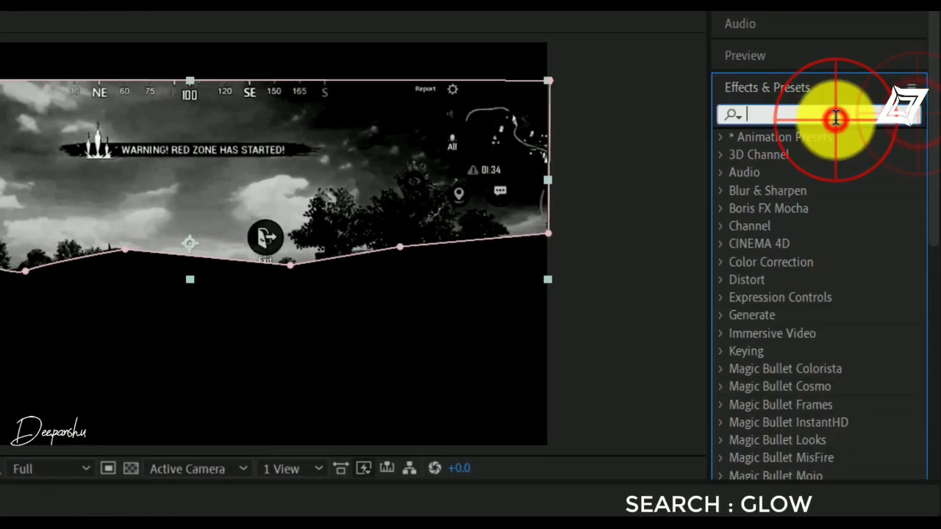
type("glow")
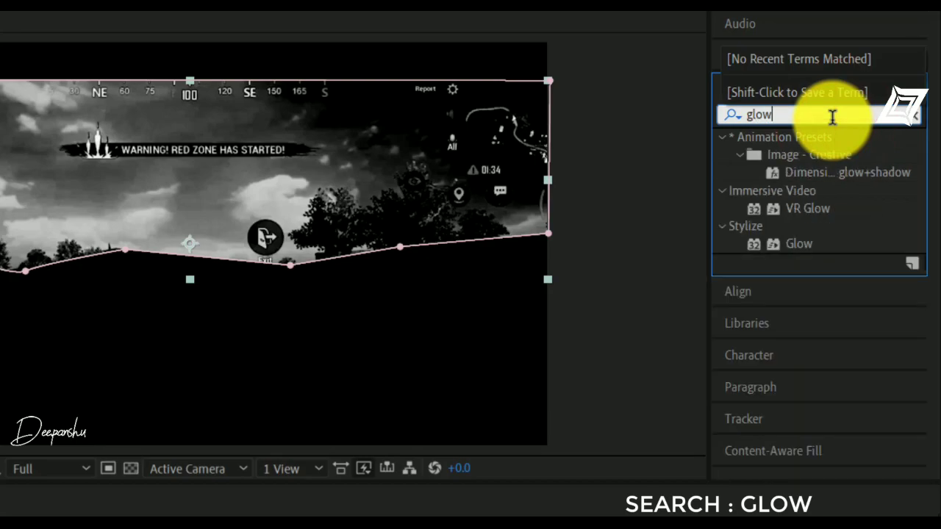
left_click_drag(824, 244, 200, 405)
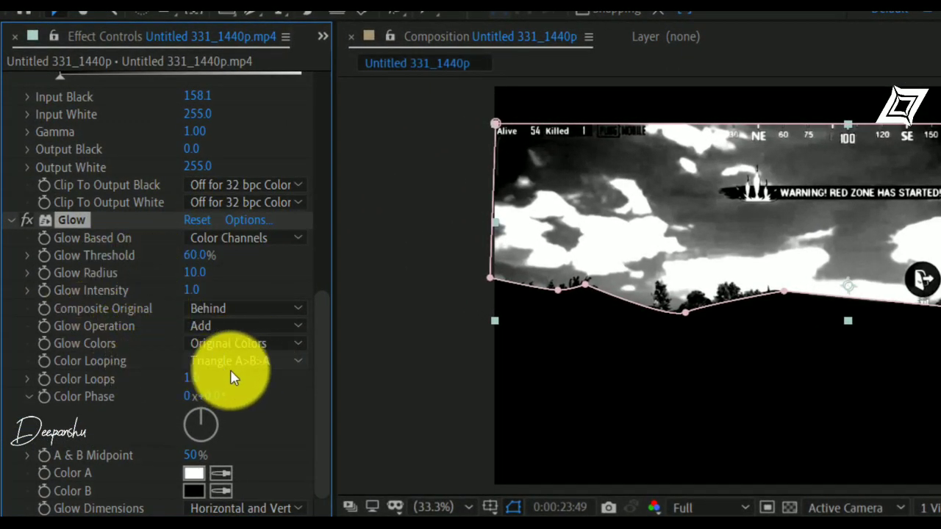
Switch the Glow Colors option to A & B Colors and set Color A to red
left_click(237, 343)
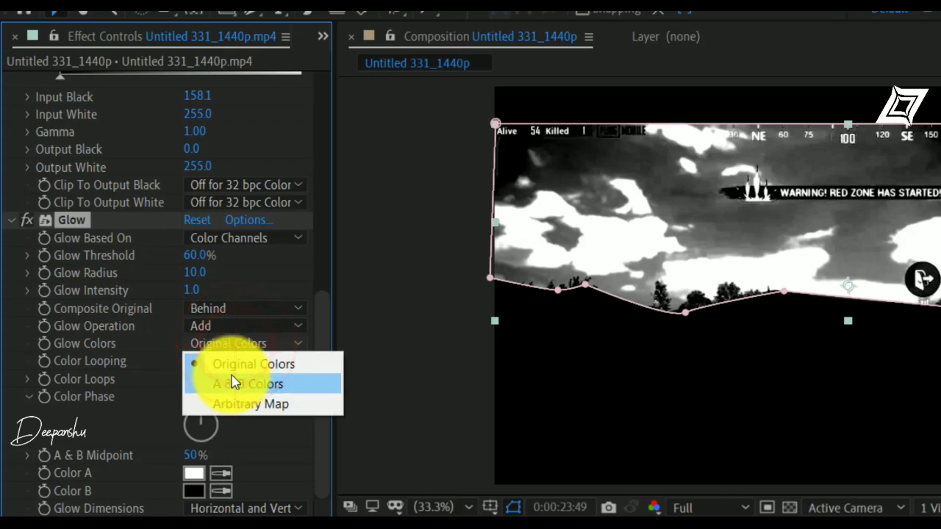
left_click(232, 387)
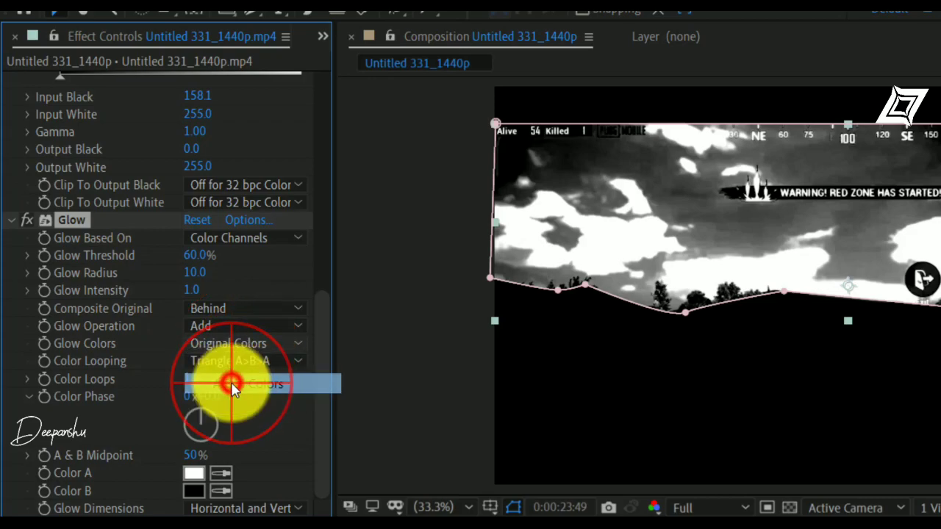
left_click(190, 477)
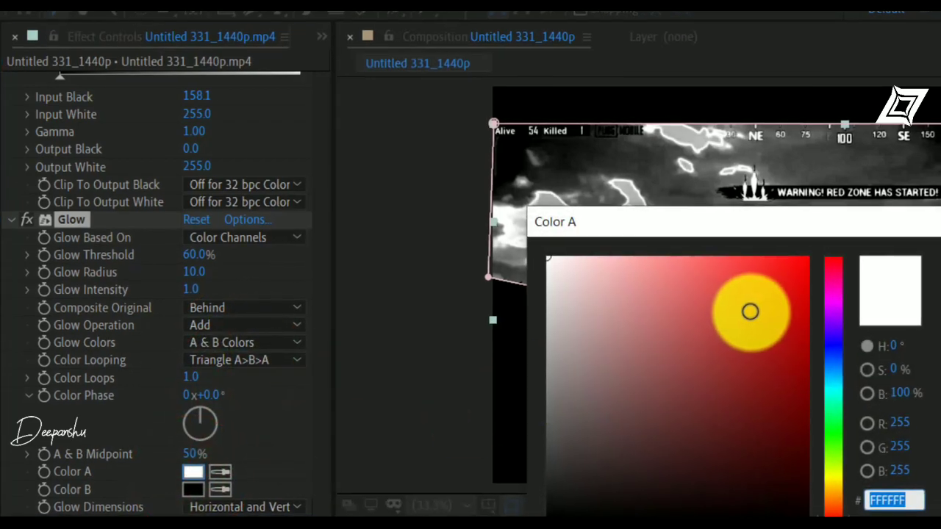
left_click_drag(750, 312, 861, 222)
left_click(746, 220)
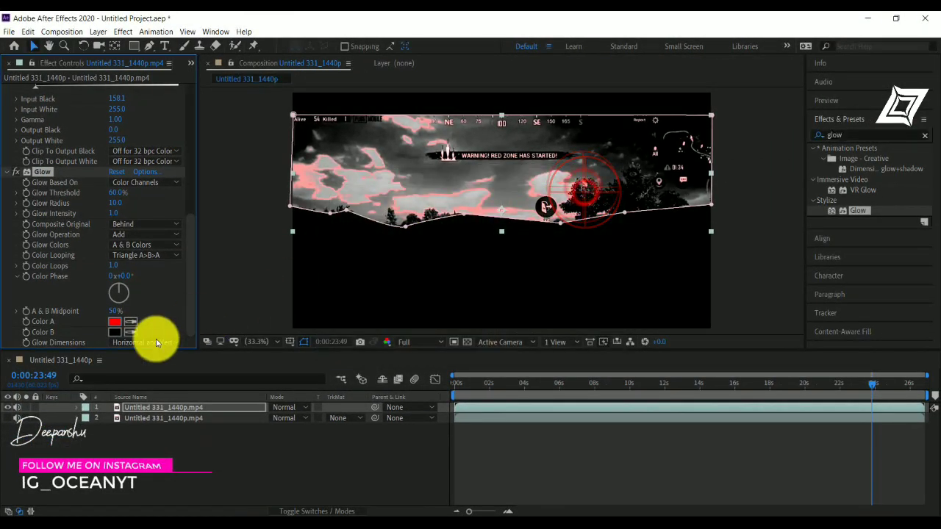
Set the Glow effect's Color B to orange FFA400
left_click(114, 333)
left_click(493, 213)
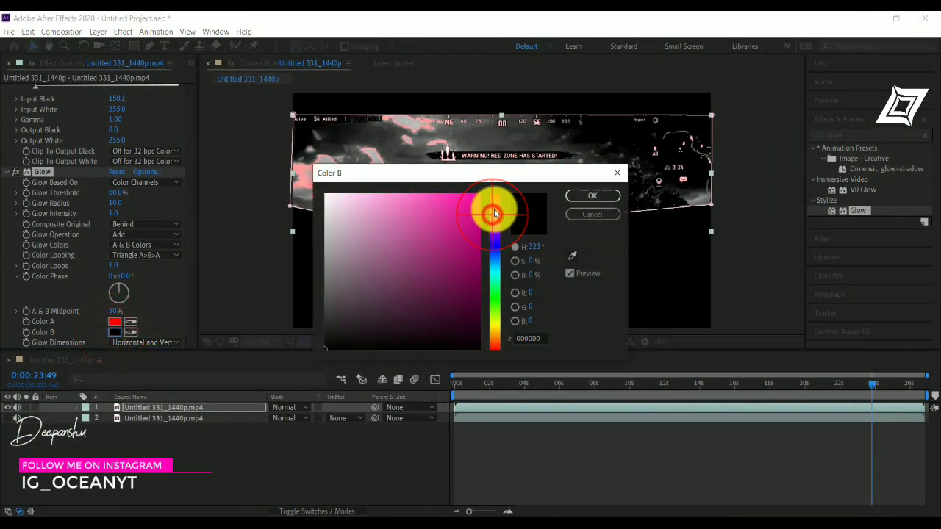
left_click_drag(493, 222, 487, 335)
left_click(434, 208)
left_click_drag(478, 196, 486, 207)
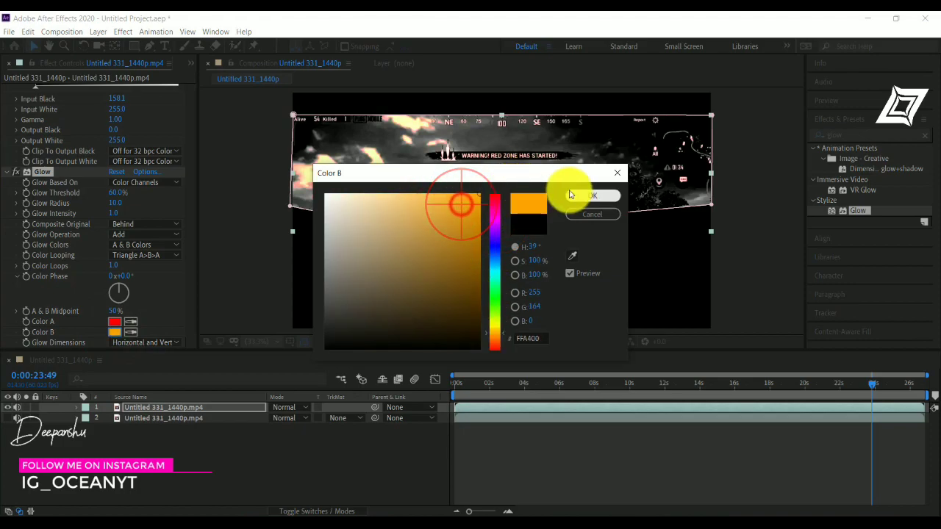
left_click(584, 196)
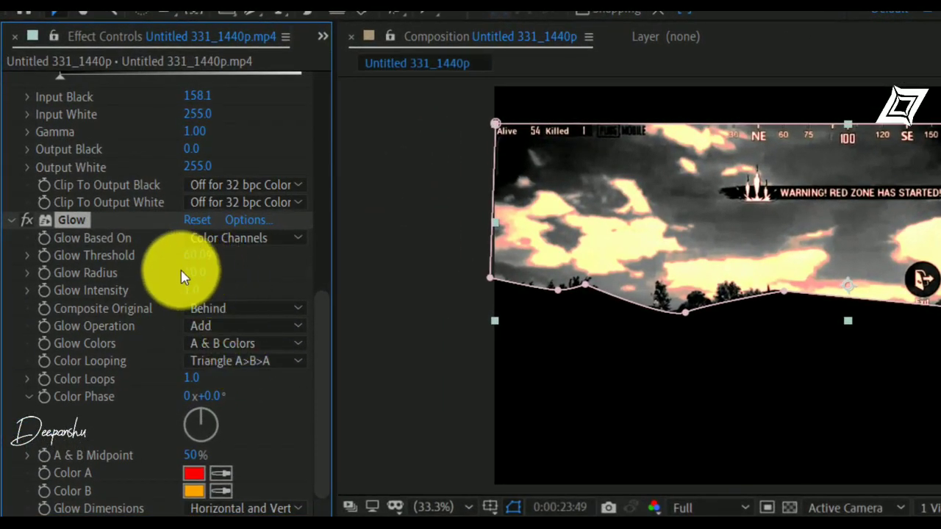
Set the Glow Threshold to 16.1%, Glow Radius to 256 and Glow Intensity to 2.2
left_click_drag(193, 255, 81, 259)
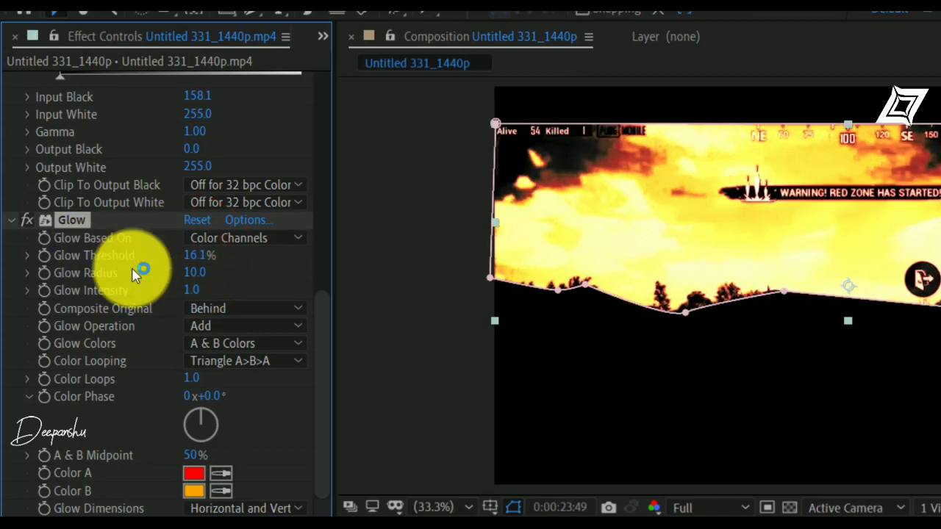
left_click_drag(195, 273, 462, 284)
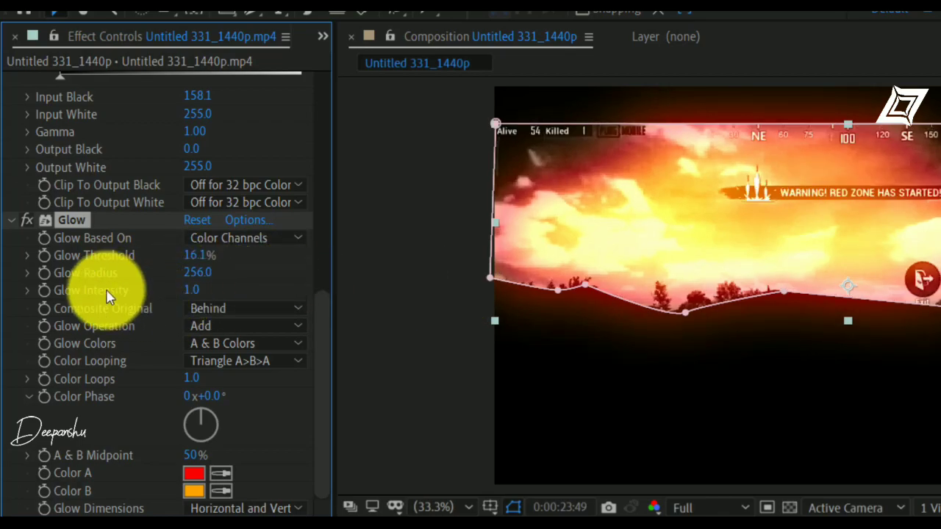
left_click(198, 291)
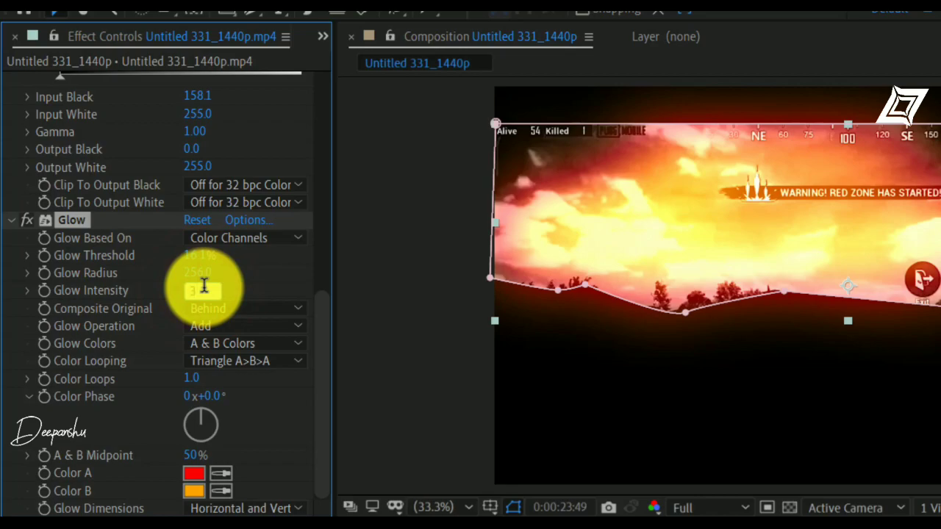
key("Return")
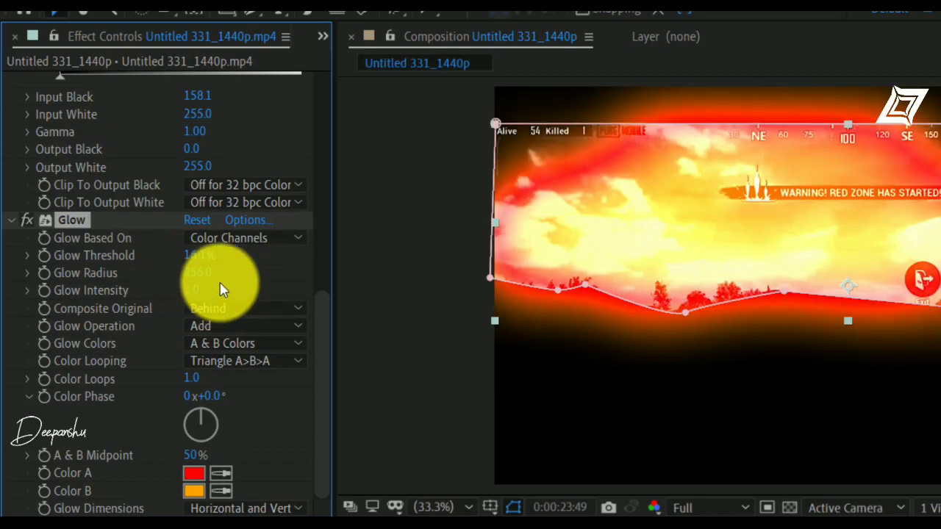
left_click(197, 293)
left_click_drag(198, 292, 110, 291)
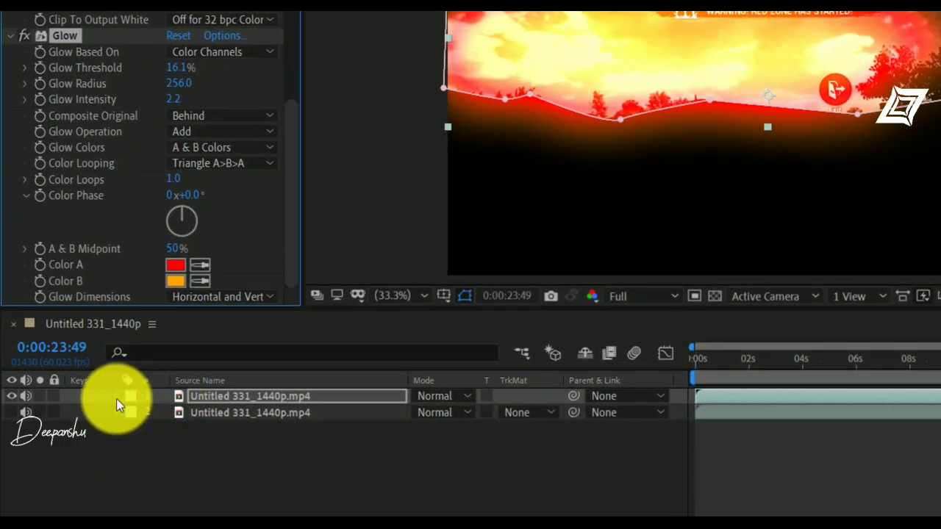
Feather the upper layer's sky mask, Mask 1, by 300 pixels
left_click(116, 398)
left_click(133, 412)
left_click(147, 427)
left_click(441, 460)
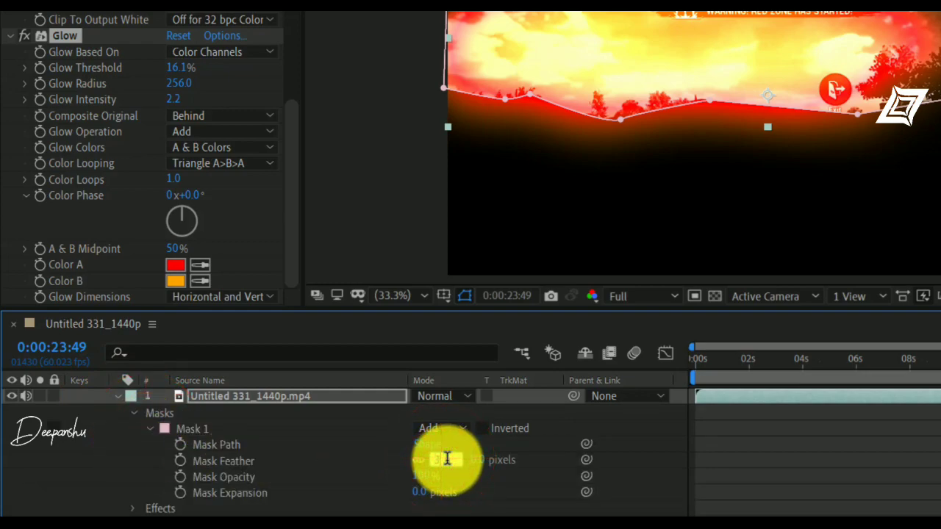
type("300")
key("Return")
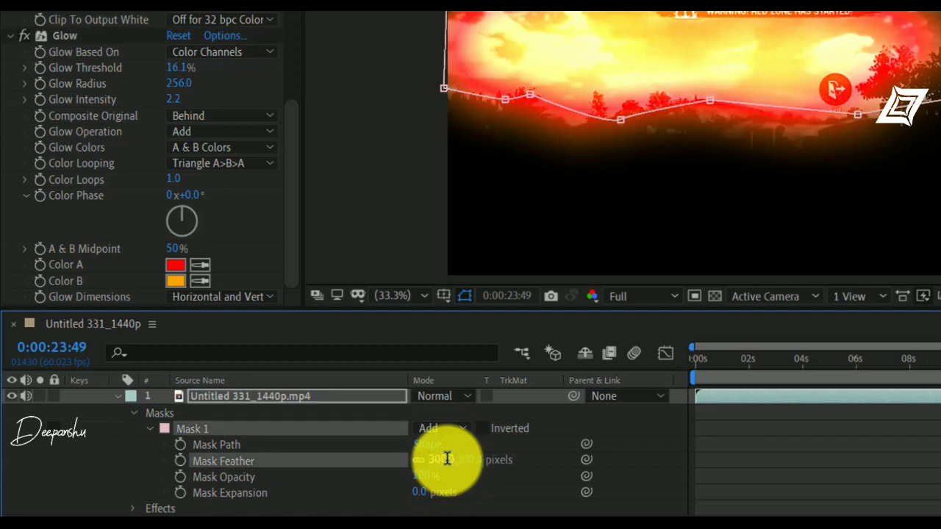
Set the upper layer's blending mode to Screen and make the lower clip layer visible again
left_click(117, 395)
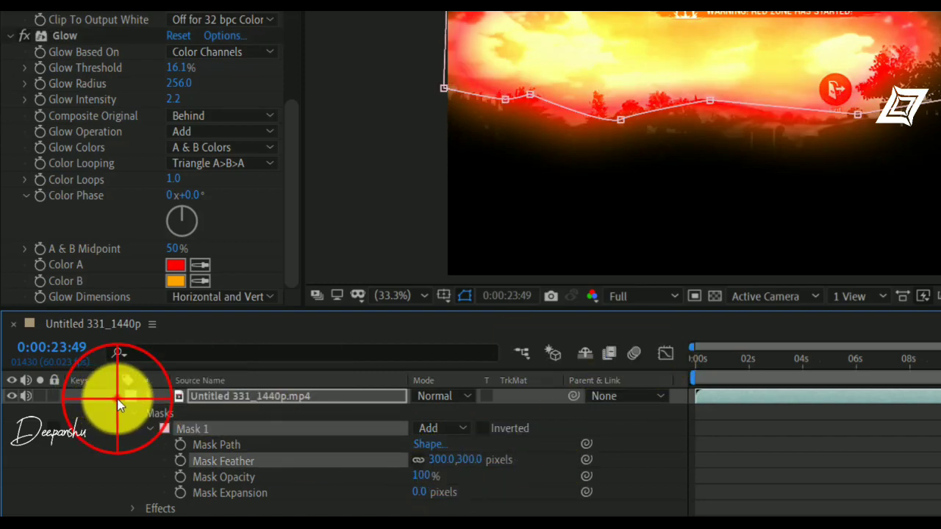
left_click(435, 395)
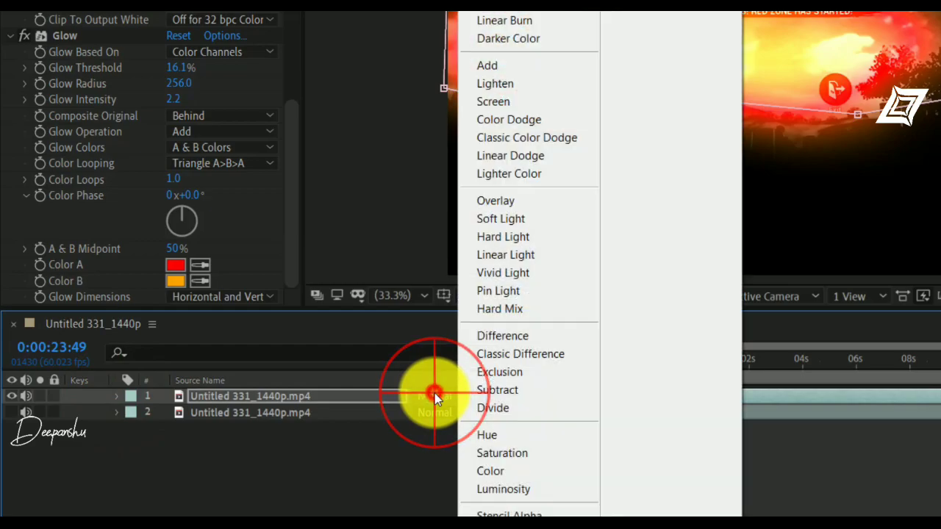
left_click(524, 101)
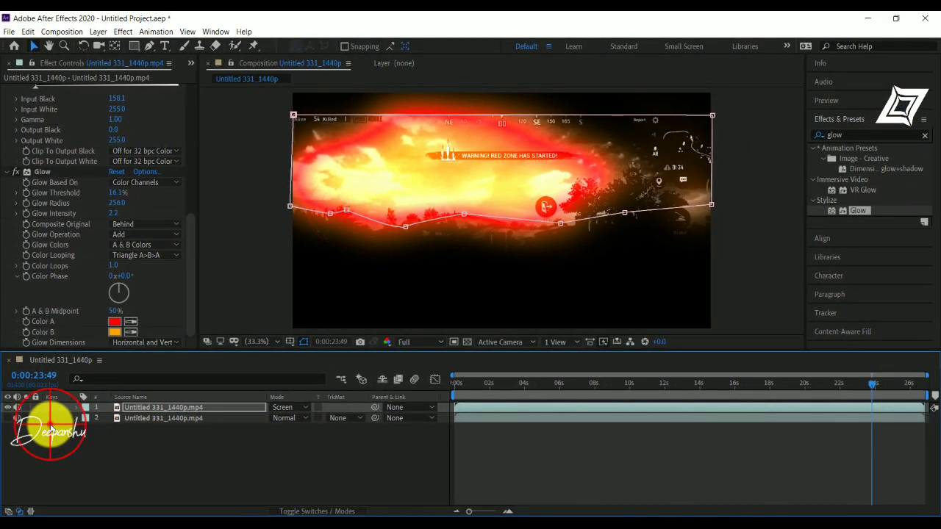
left_click(73, 432)
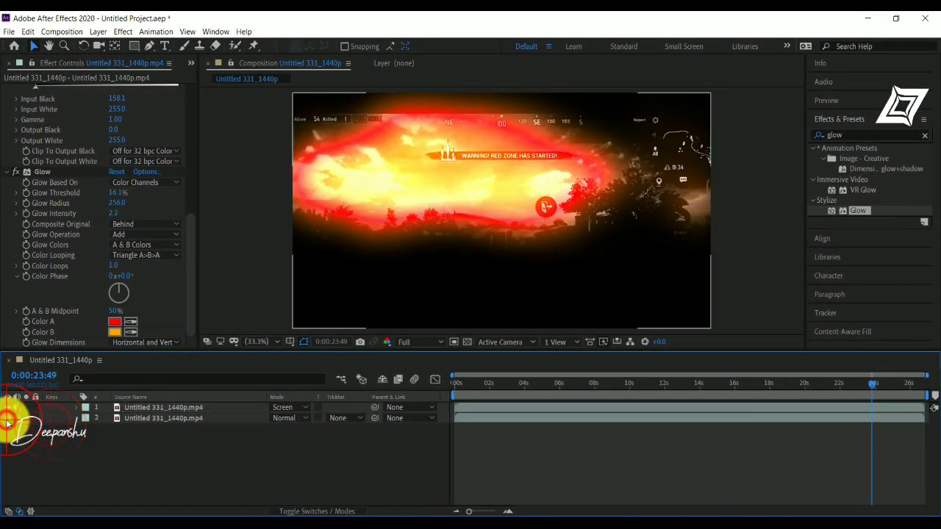
left_click(8, 418)
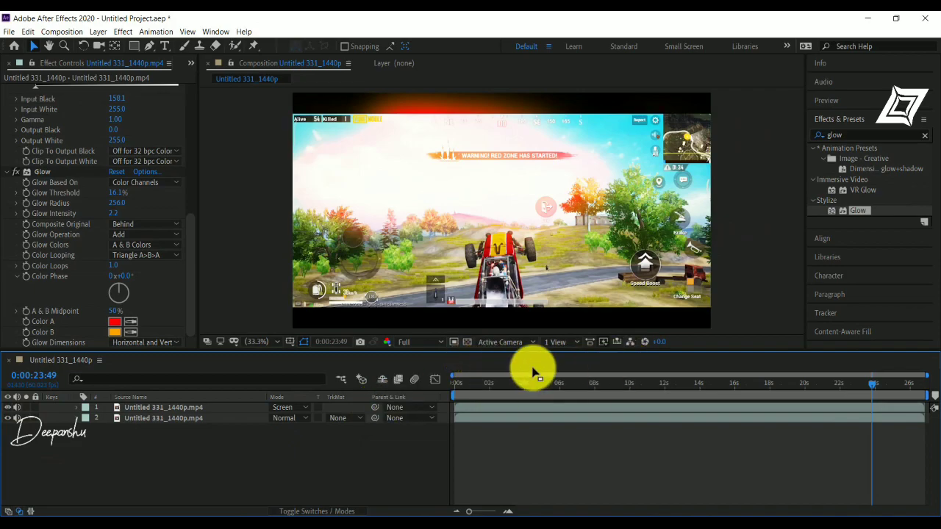
Move the current time to 0:00:08:48 and set the Glow effect's Color A to magenta FD00FA
left_click(928, 137)
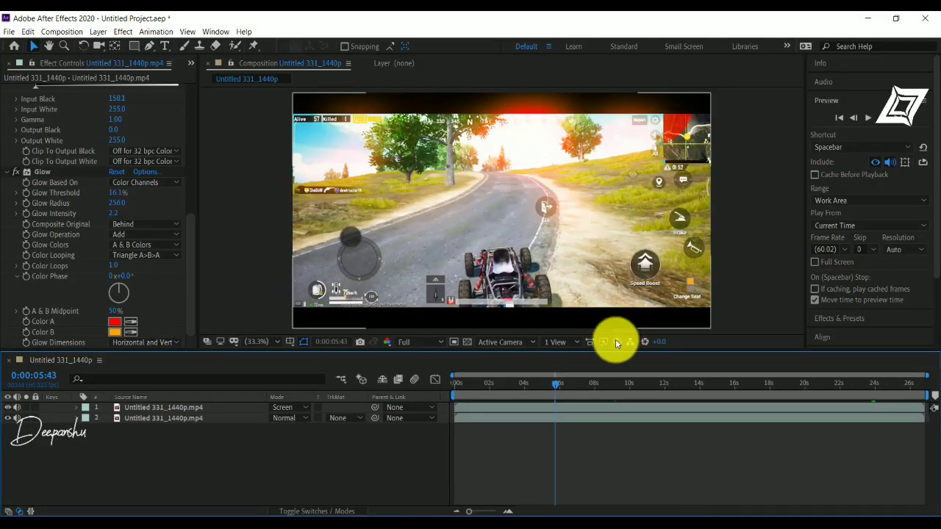
left_click_drag(566, 382, 607, 397)
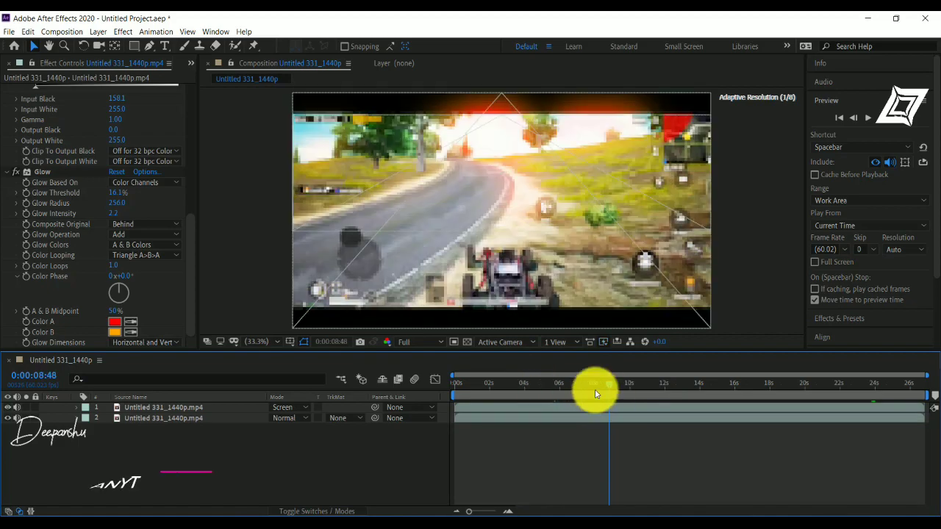
left_click(114, 321)
left_click_drag(495, 230, 478, 197)
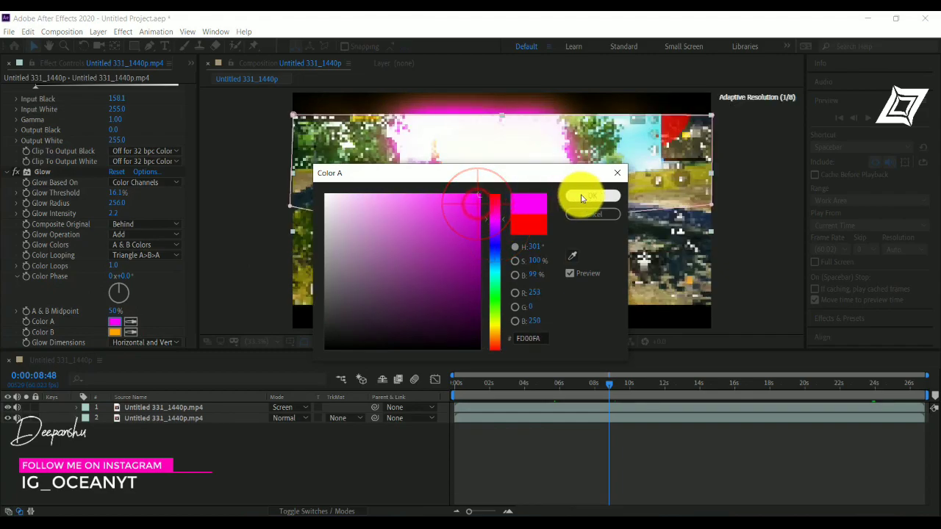
left_click(579, 197)
Set the Glow effect's Color B to violet 7200FF
left_click(110, 331)
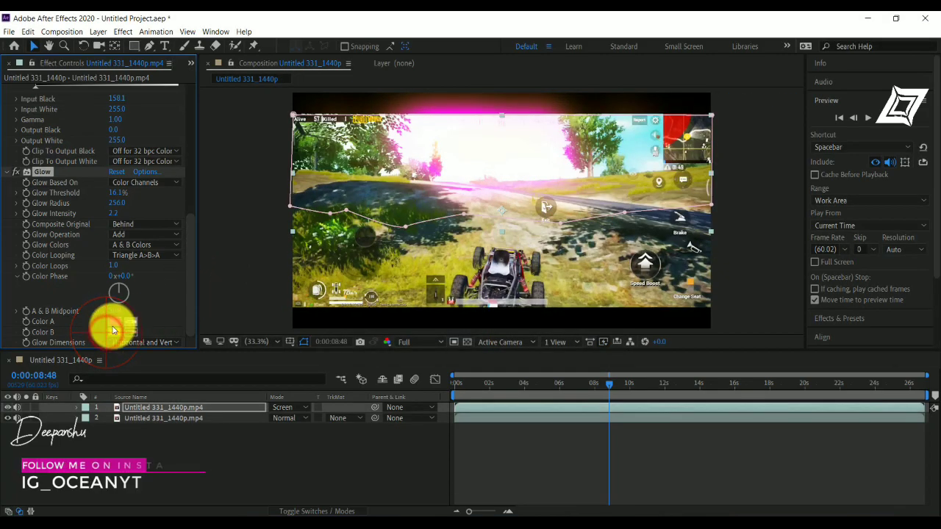
left_click(493, 234)
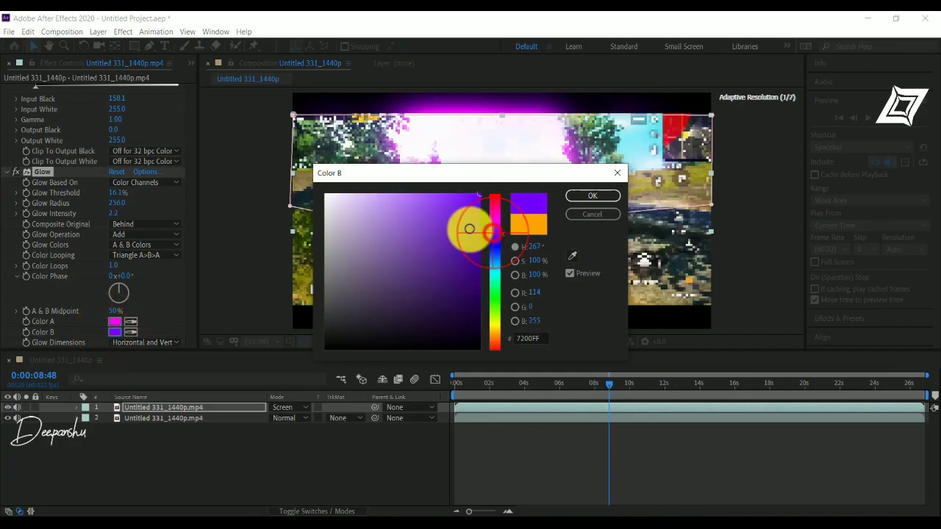
left_click(583, 199)
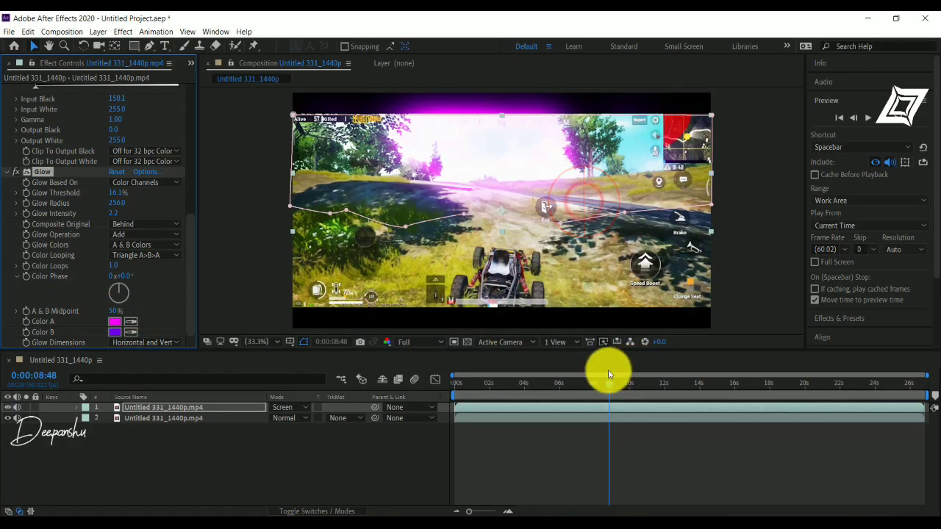
Check the glow at 0:00:17:54 and set the Glow Radius to 131
left_click_drag(614, 379, 768, 382)
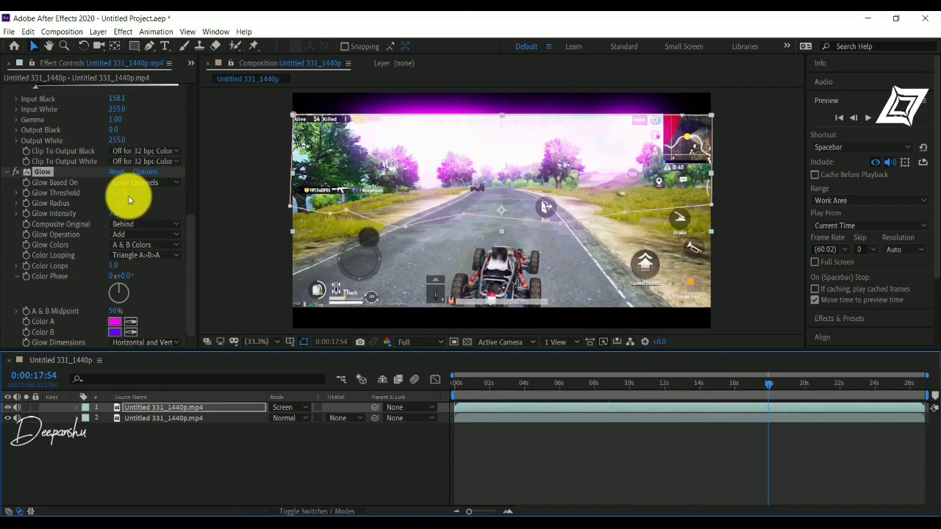
key("slash")
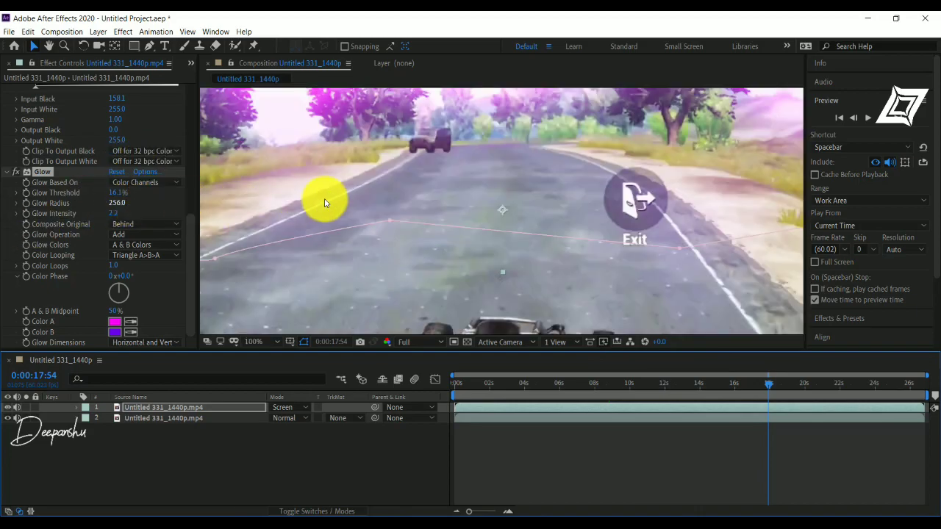
key("comma")
key("comma")
key("comma")
key("comma")
left_click_drag(117, 207, 76, 197)
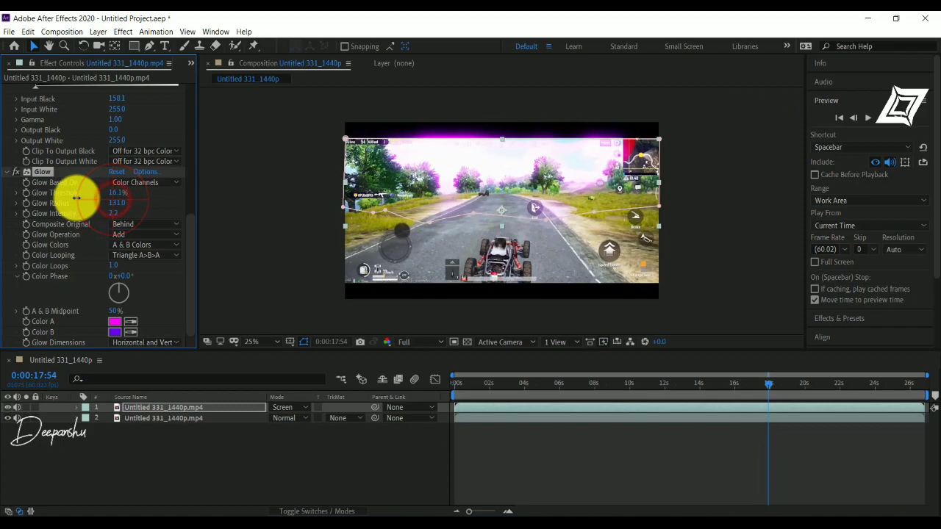
Move the current time to 0:00:21:51 and set the Glow effect's Color A to red FD0000
left_click_drag(758, 381, 796, 385)
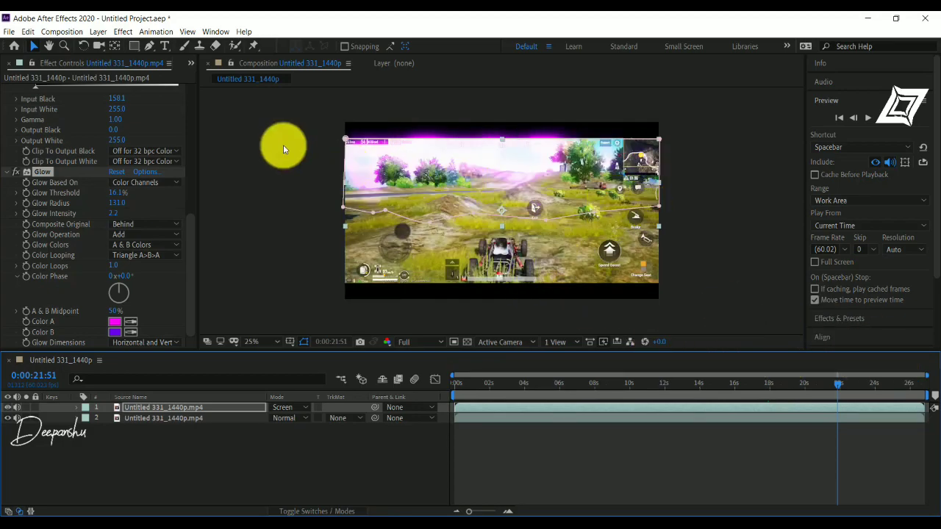
left_click(115, 319)
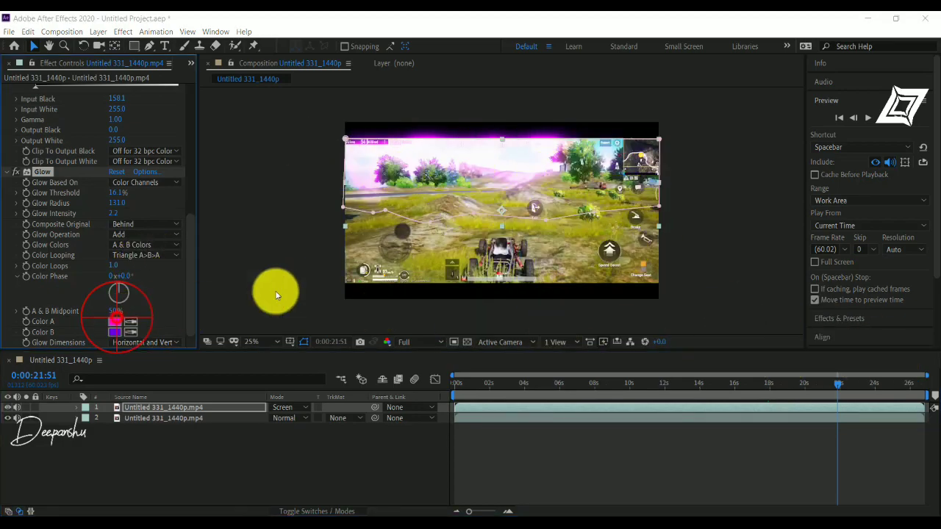
left_click(495, 197)
left_click(569, 196)
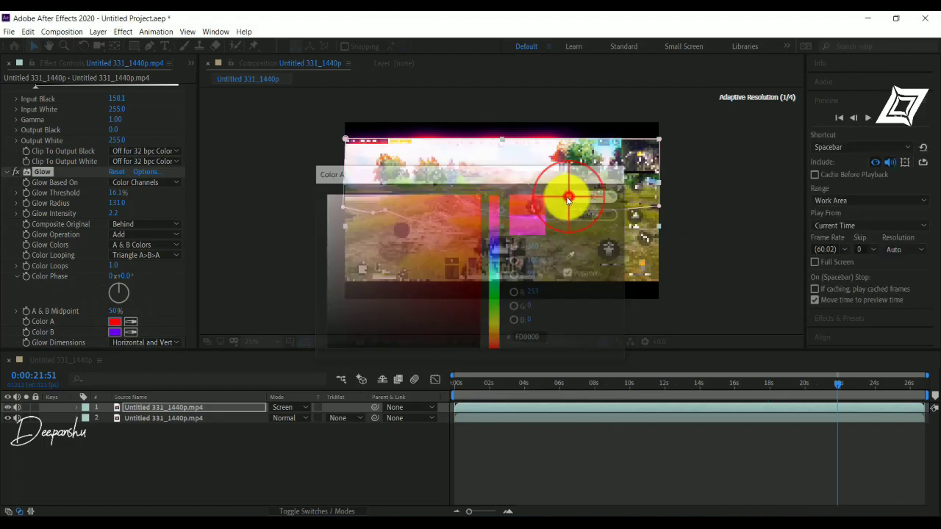
Set the Glow effect's Color B to orange-red and its Glow Radius to 265
left_click(115, 332)
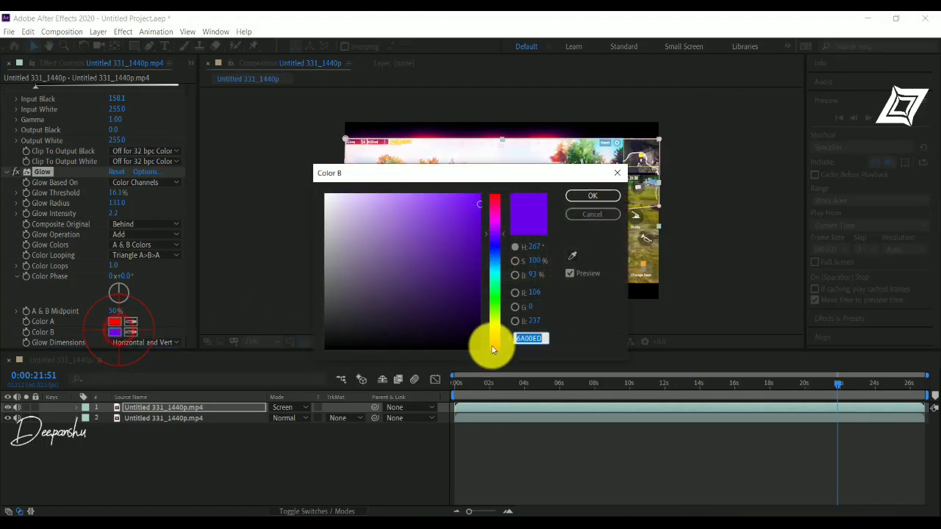
left_click_drag(493, 352, 493, 336)
left_click(585, 197)
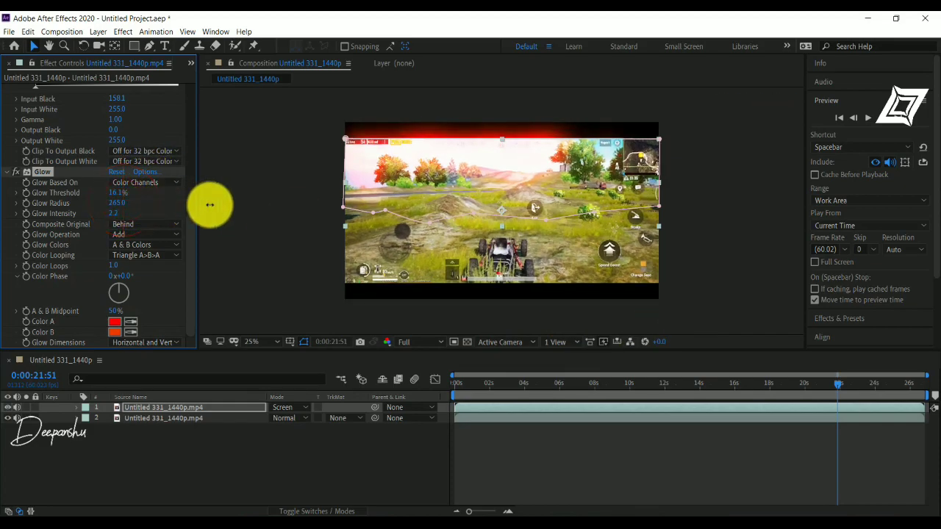
Send the composition to the Adobe Media Encoder queue and maximize the encoder window
left_click(46, 33)
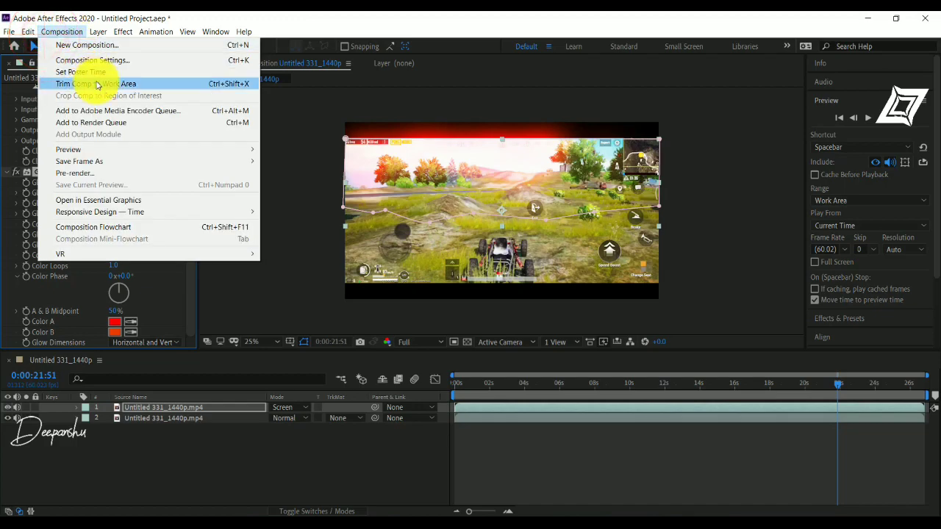
left_click(136, 110)
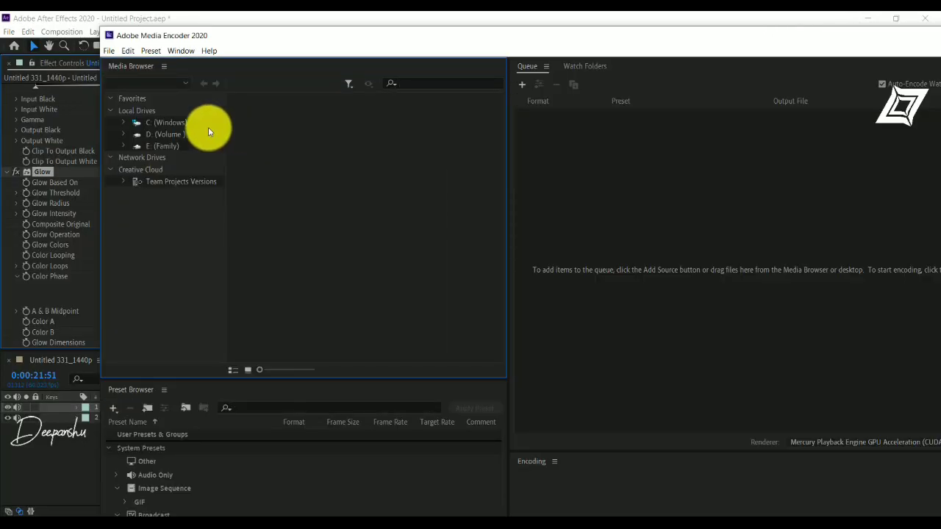
left_click_drag(475, 38, 385, 29)
left_click(891, 27)
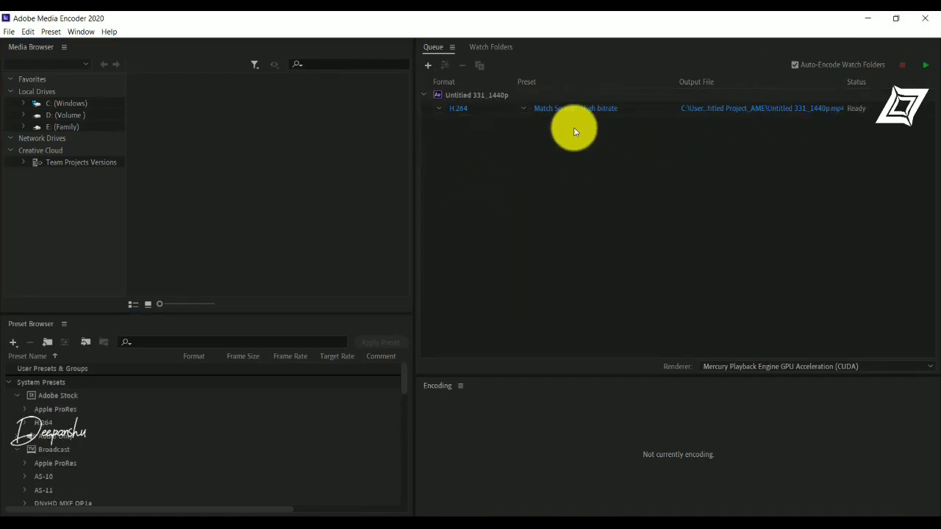
Set the queued H.264 output to a file named new in the Downloads folder and start encoding
left_click(726, 110)
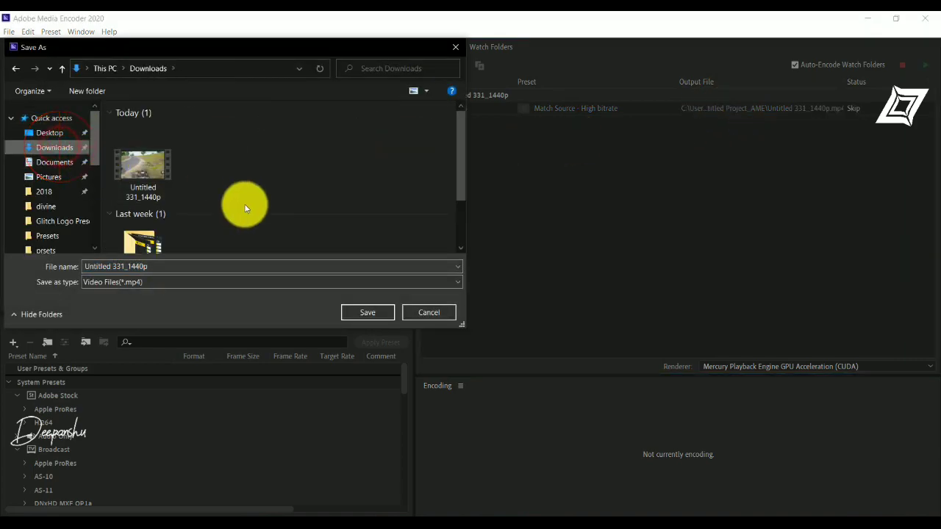
left_click(168, 263)
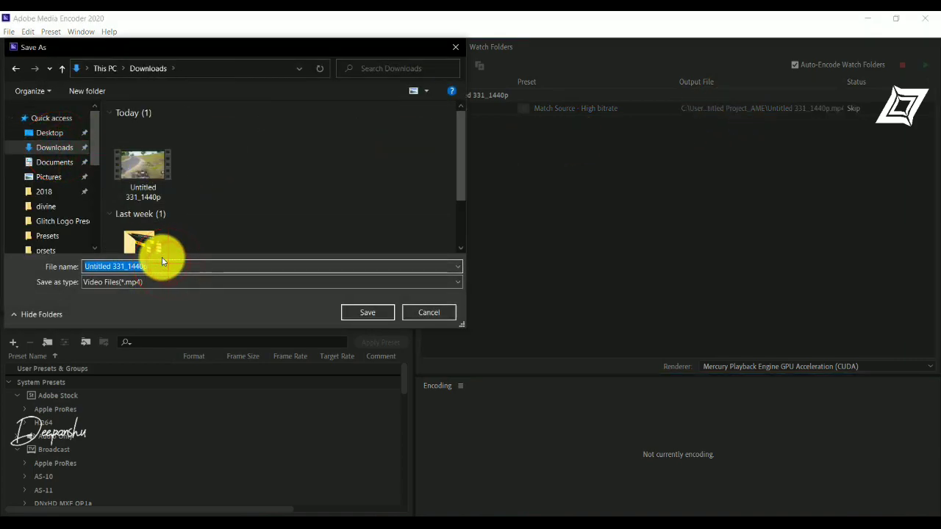
type("new")
key("Return")
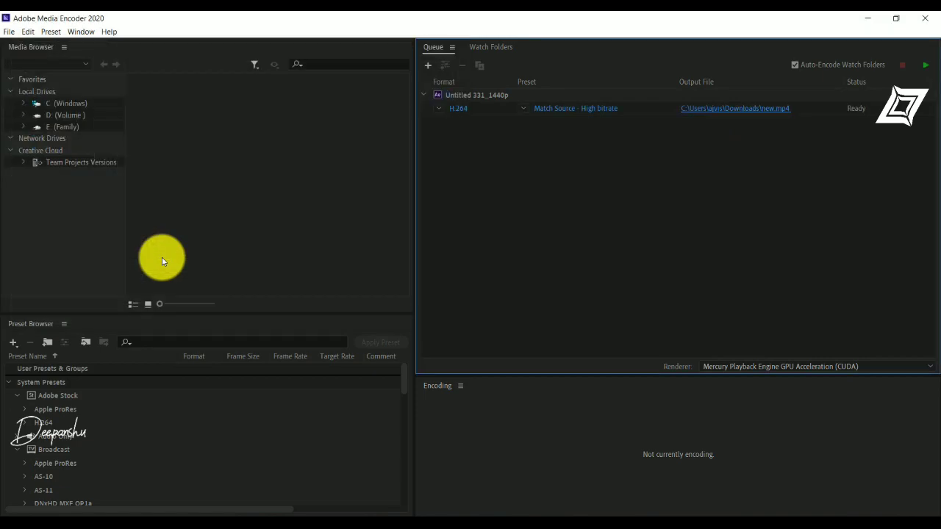
left_click(926, 68)
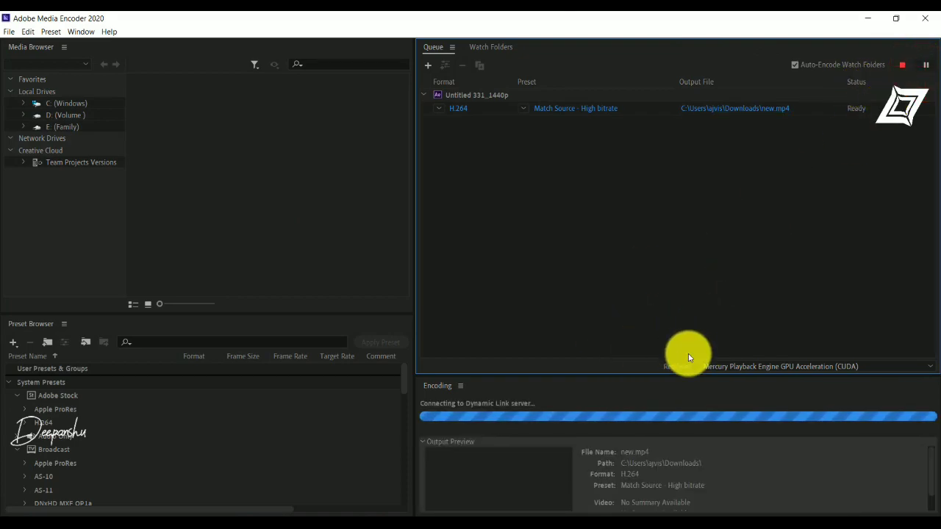